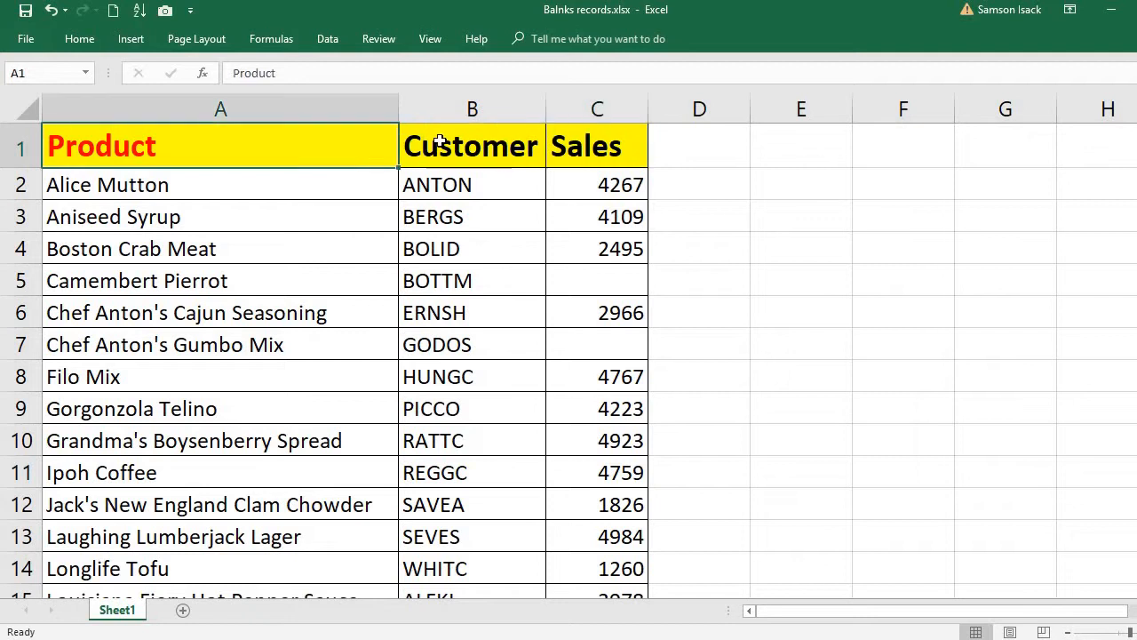
Examine the Product, Customer and Sales records for rows with missing sales figures.
scroll(568, 360, down, 4)
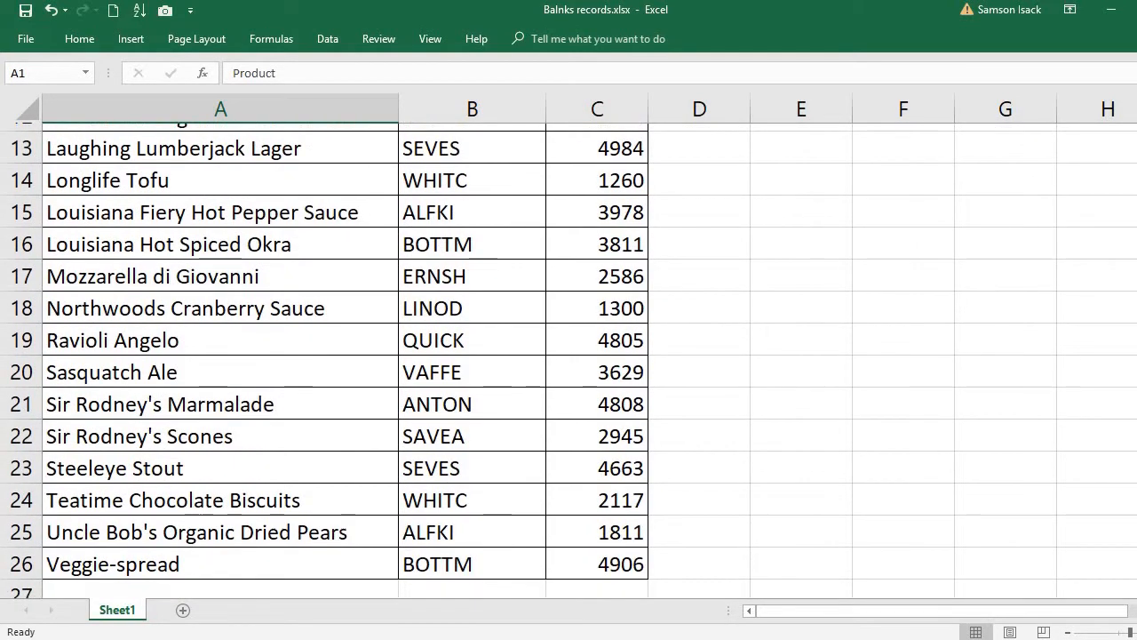
scroll(379, 230, up, 4)
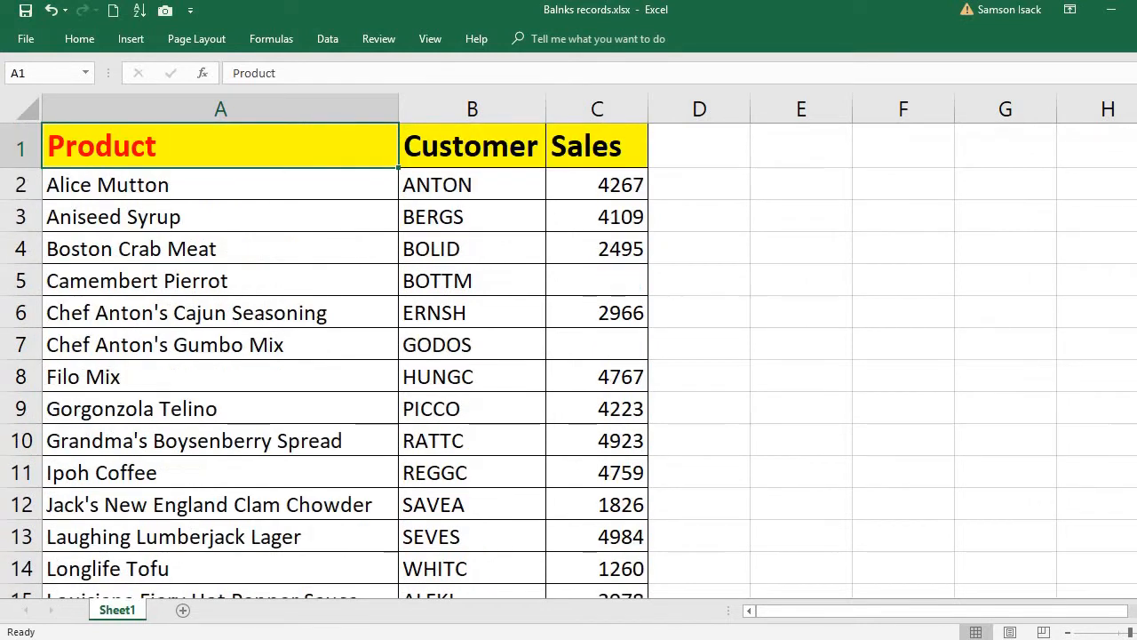
click(331, 204)
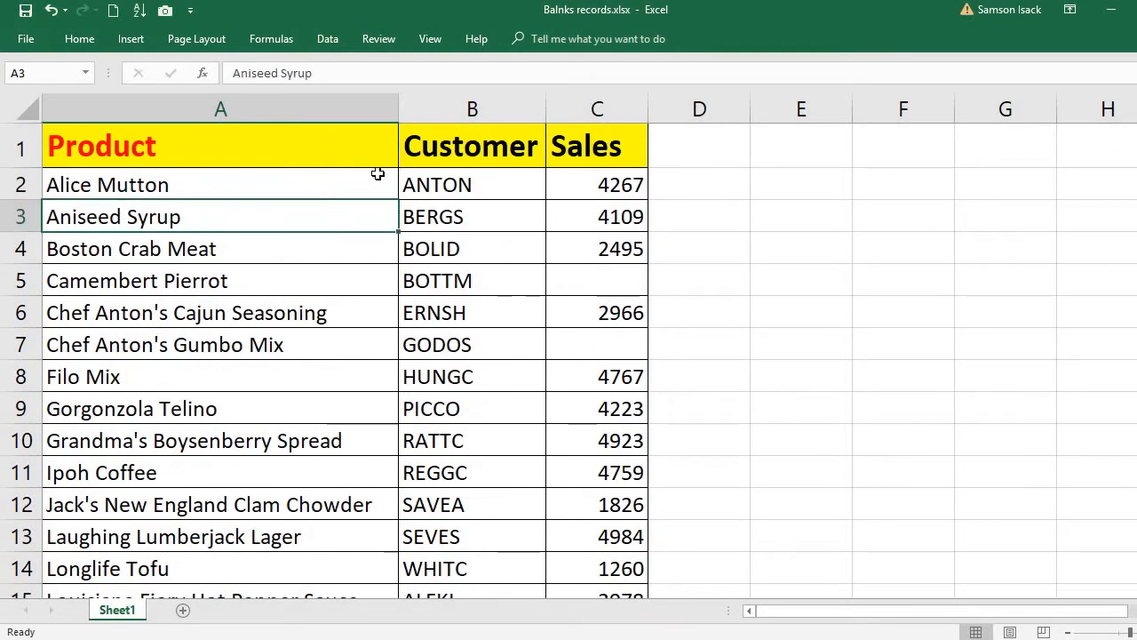
click(576, 182)
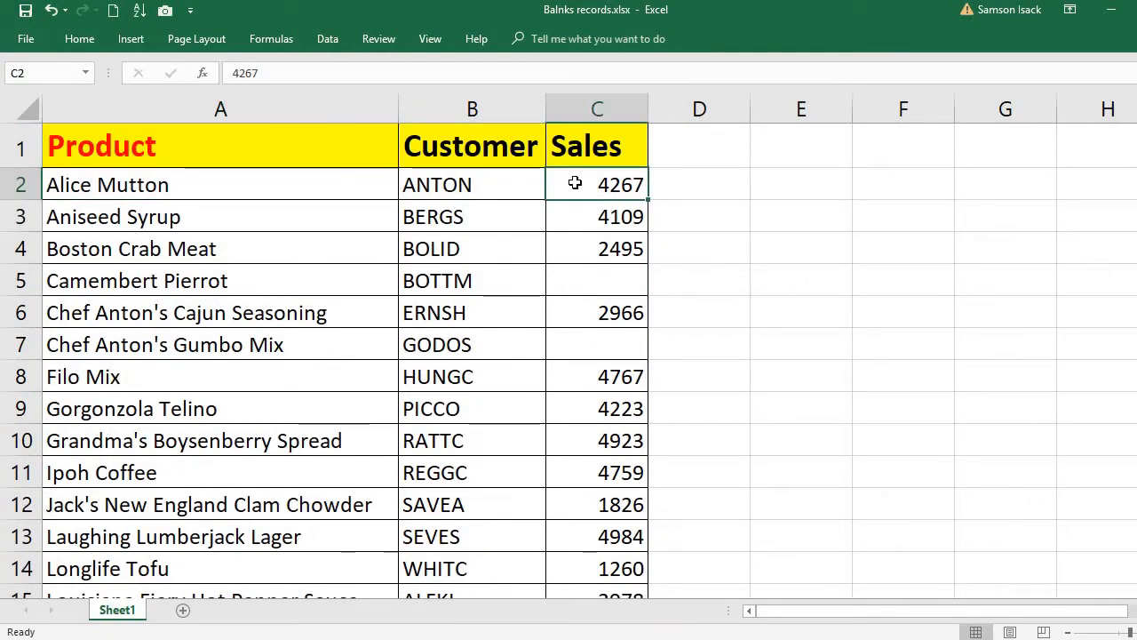
drag(622, 249, 623, 177)
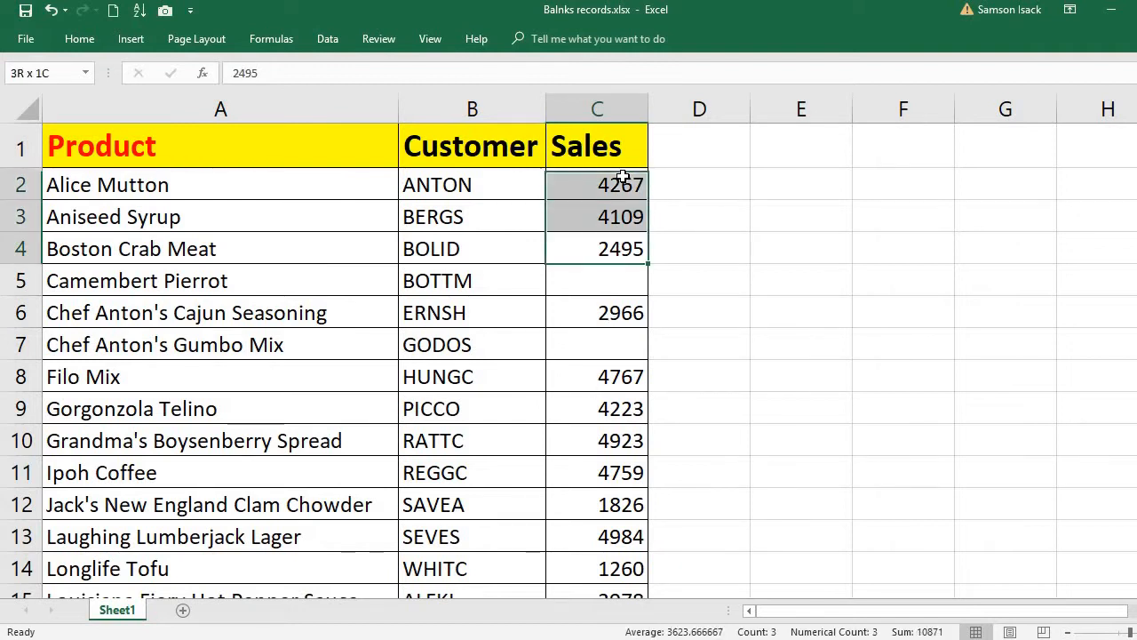
click(587, 280)
click(607, 346)
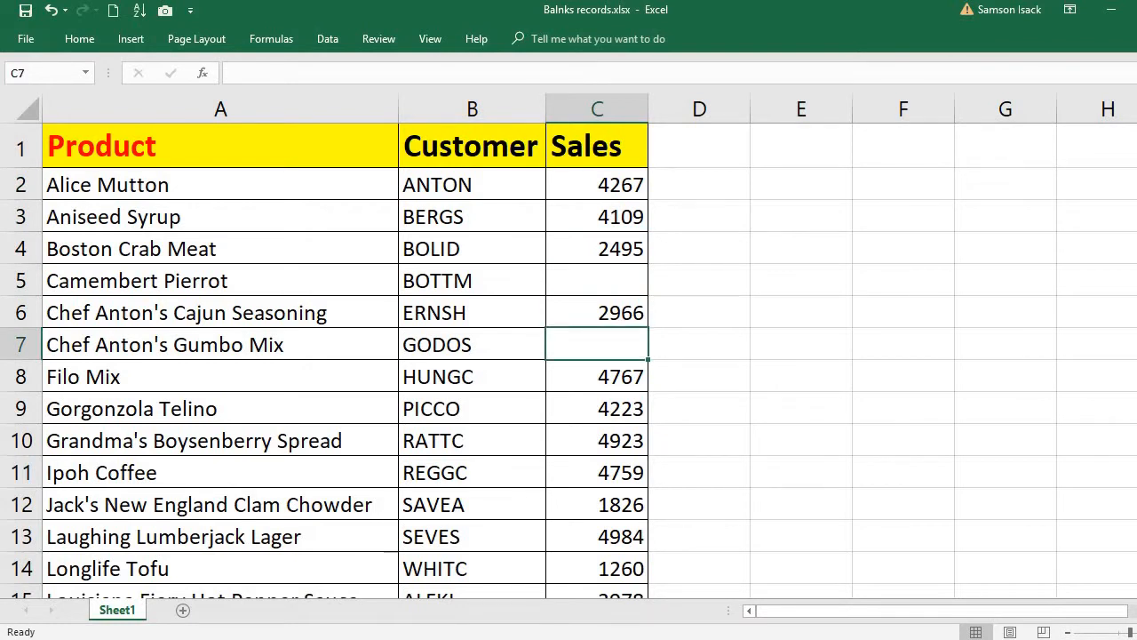
scroll(569, 360, down, 4)
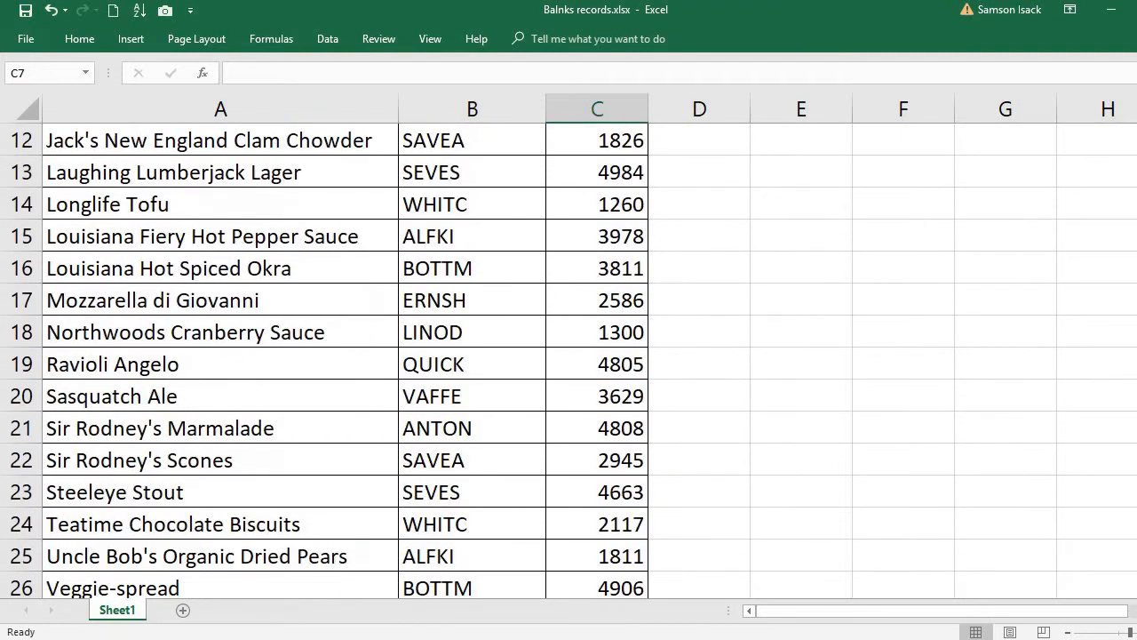
scroll(568, 360, down, 3)
scroll(569, 360, up, 7)
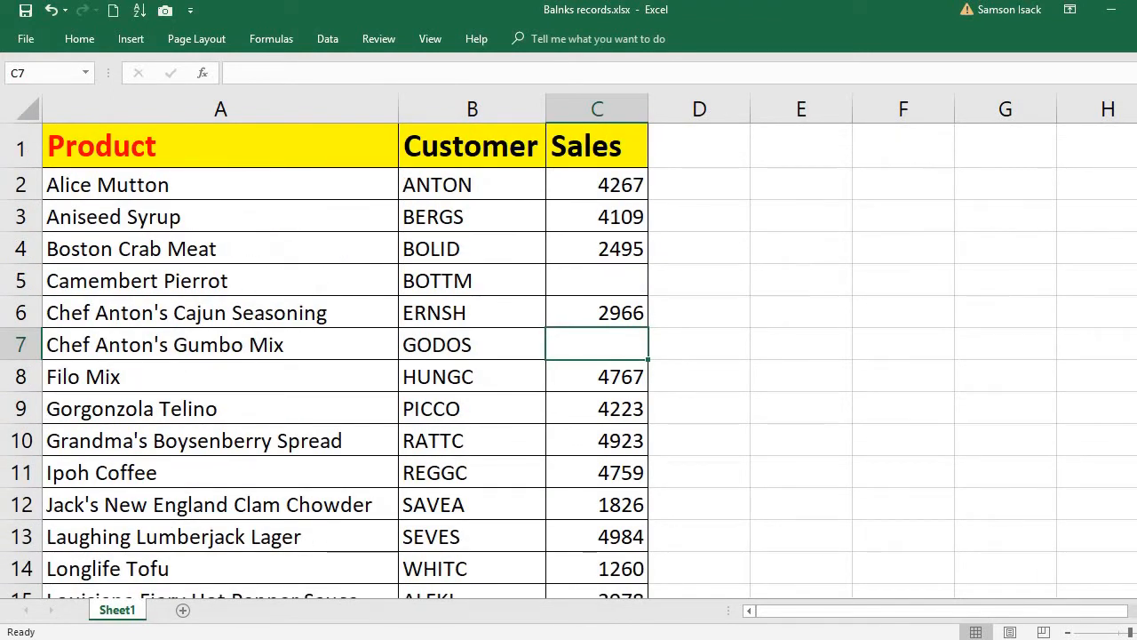
Turn on filtering for the Product, Customer and Sales header row.
click(331, 150)
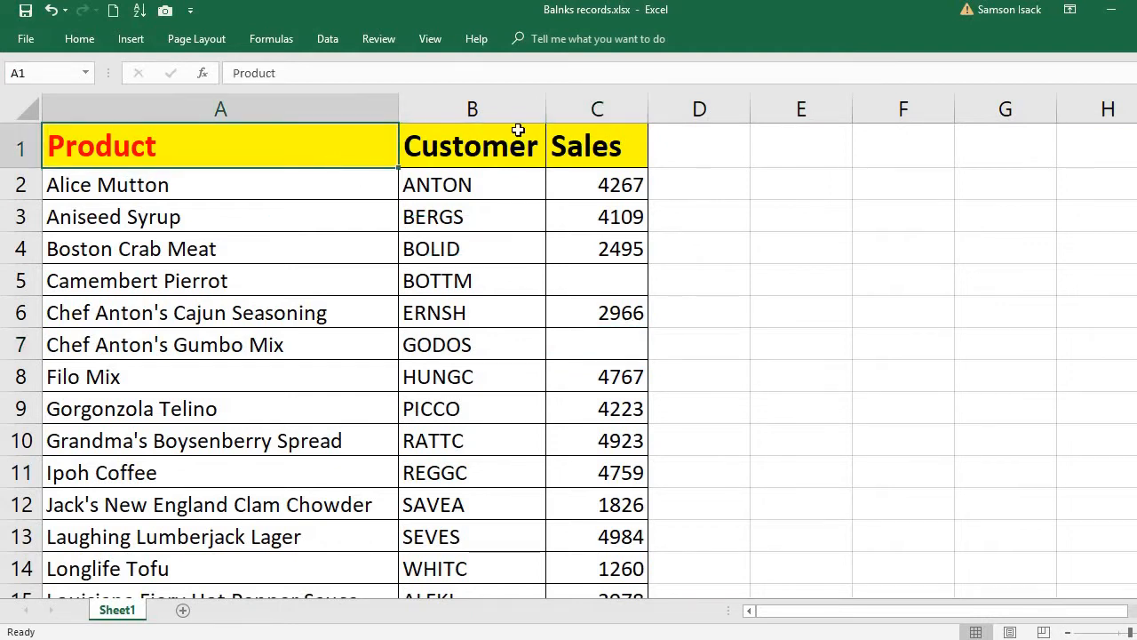
click(328, 39)
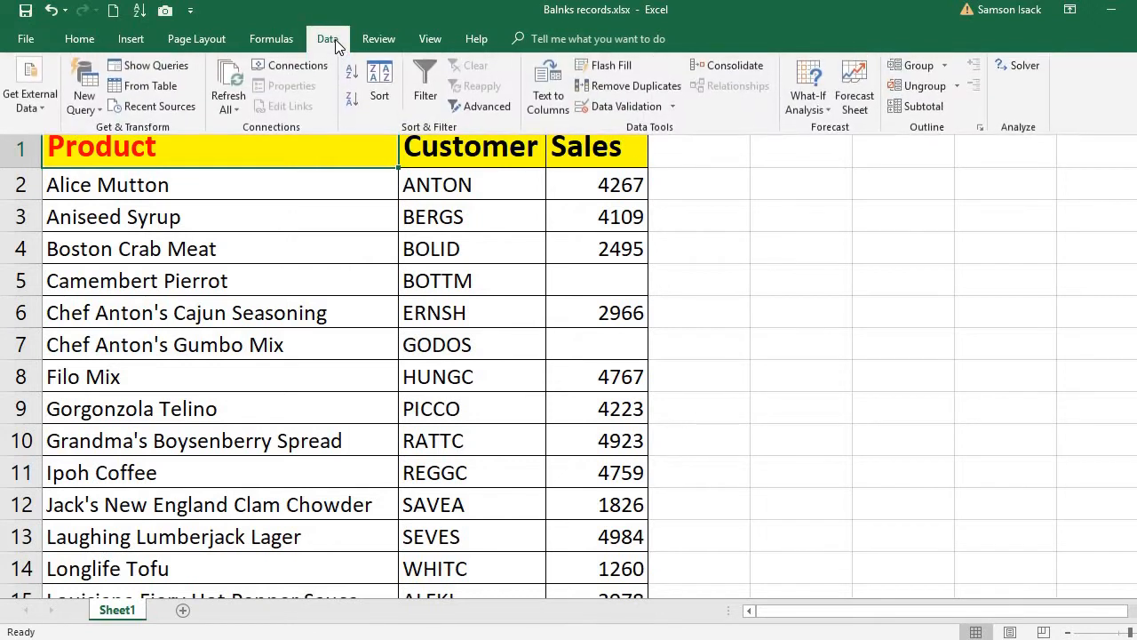
click(419, 89)
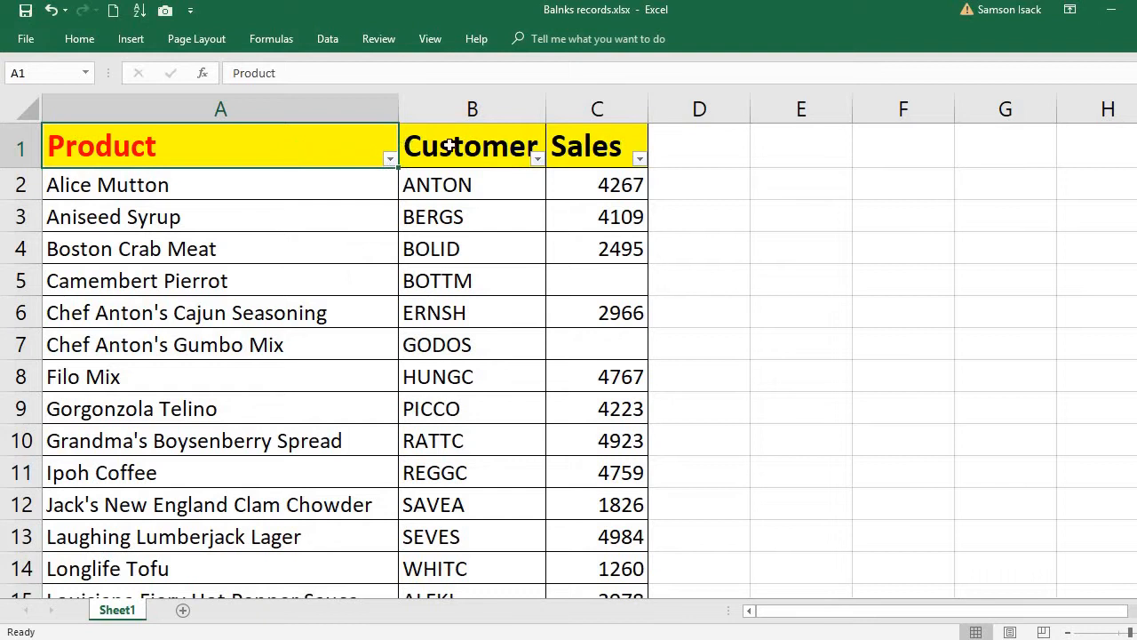
Filter the Sales column to show only the records with blank cells.
click(640, 160)
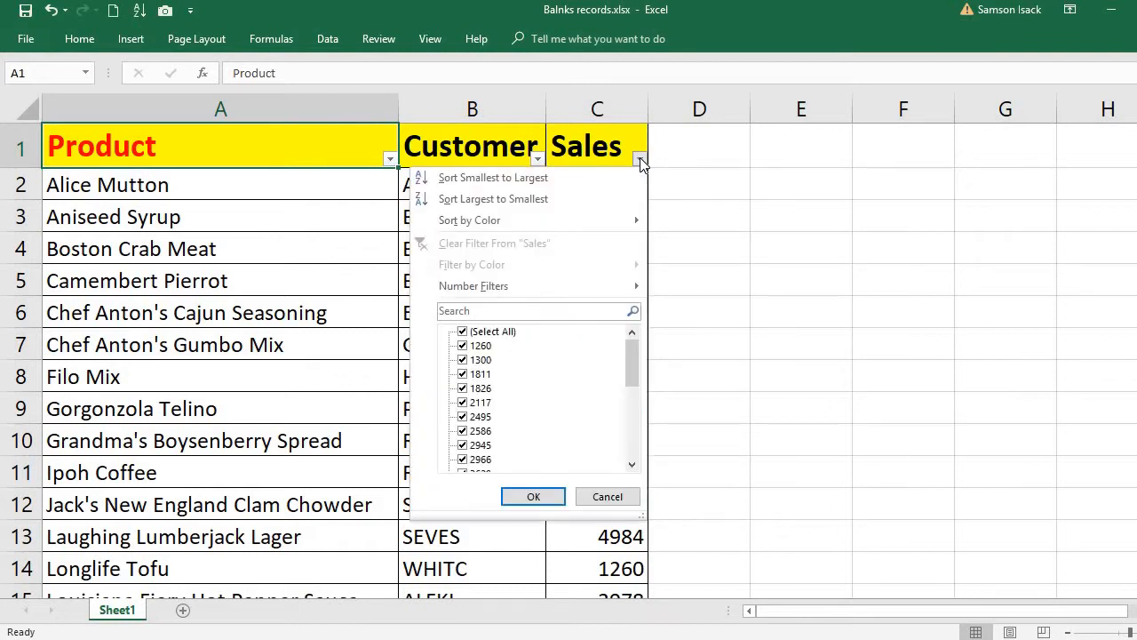
drag(635, 360, 650, 456)
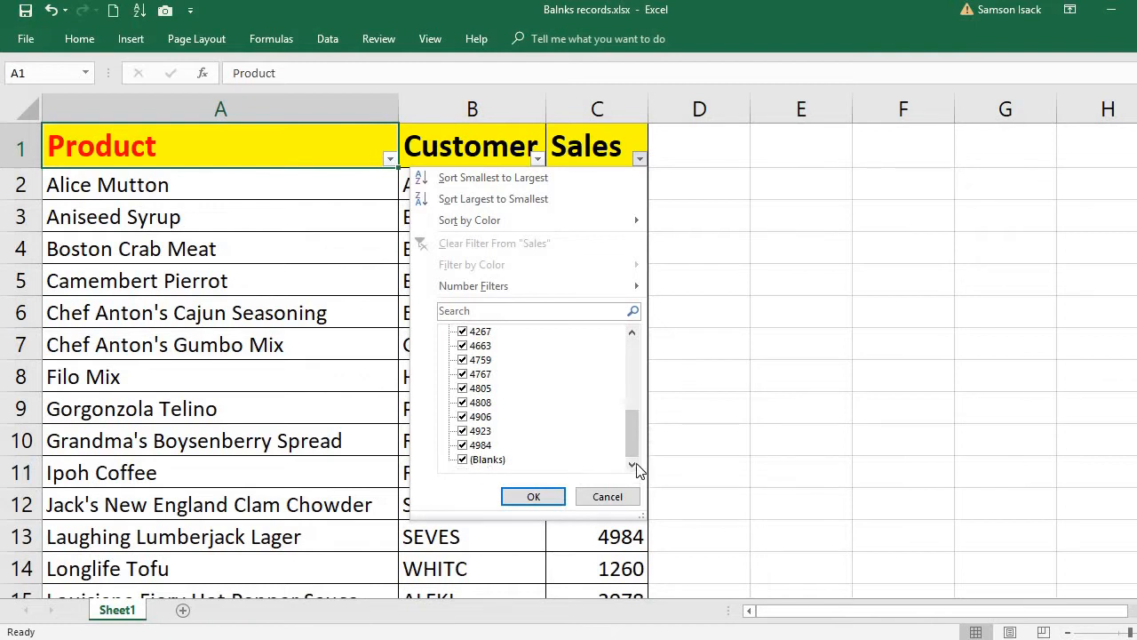
click(637, 350)
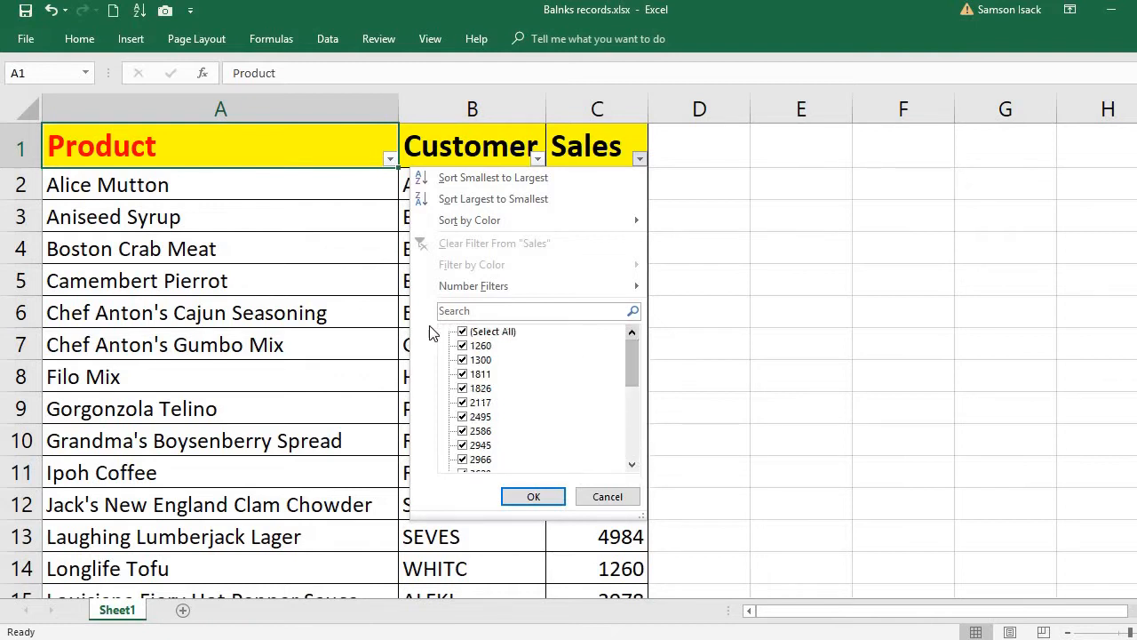
click(466, 332)
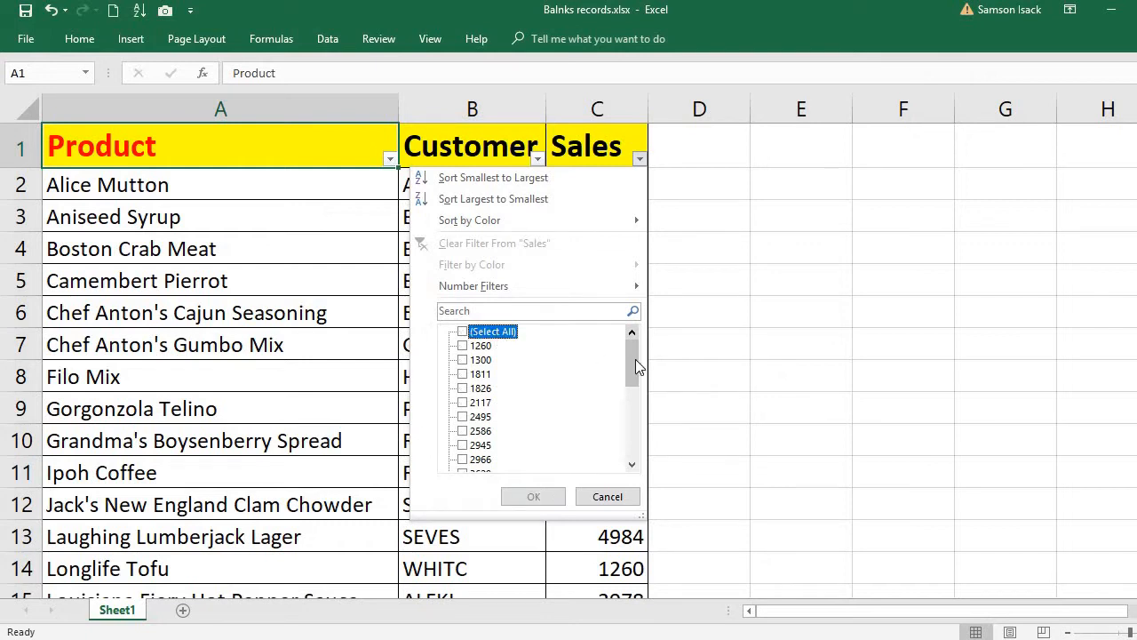
drag(636, 366, 648, 465)
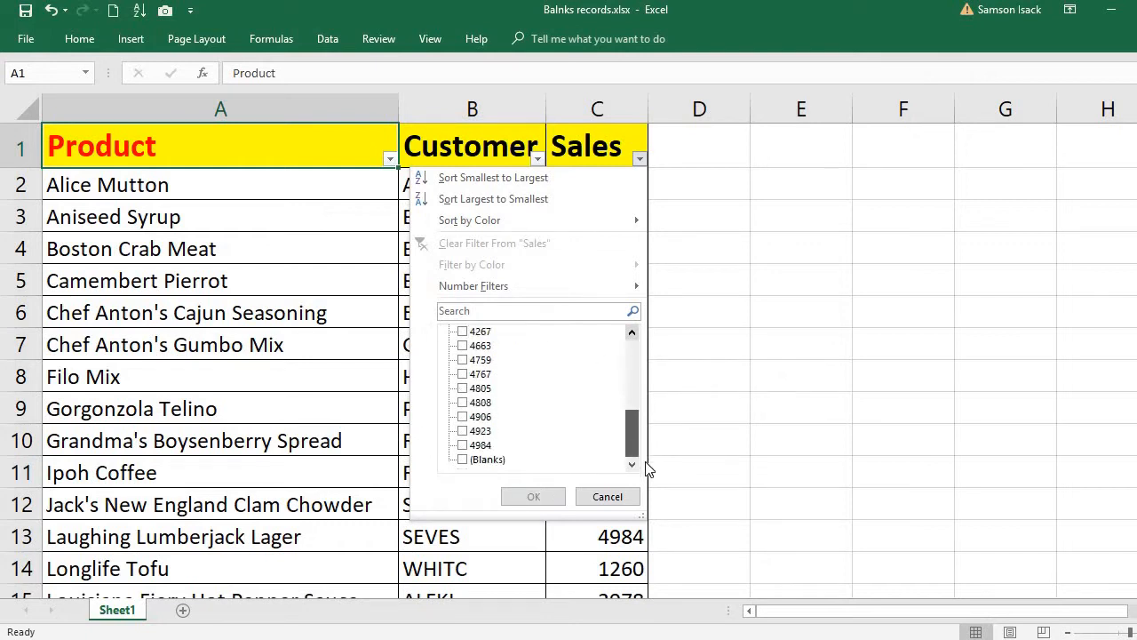
click(462, 460)
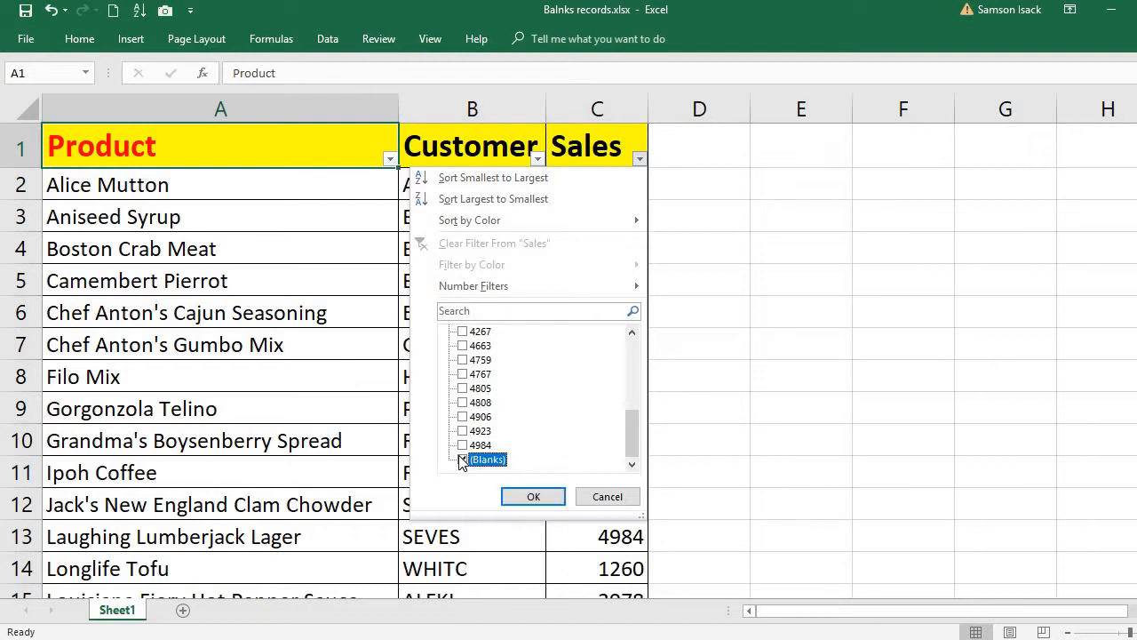
click(532, 496)
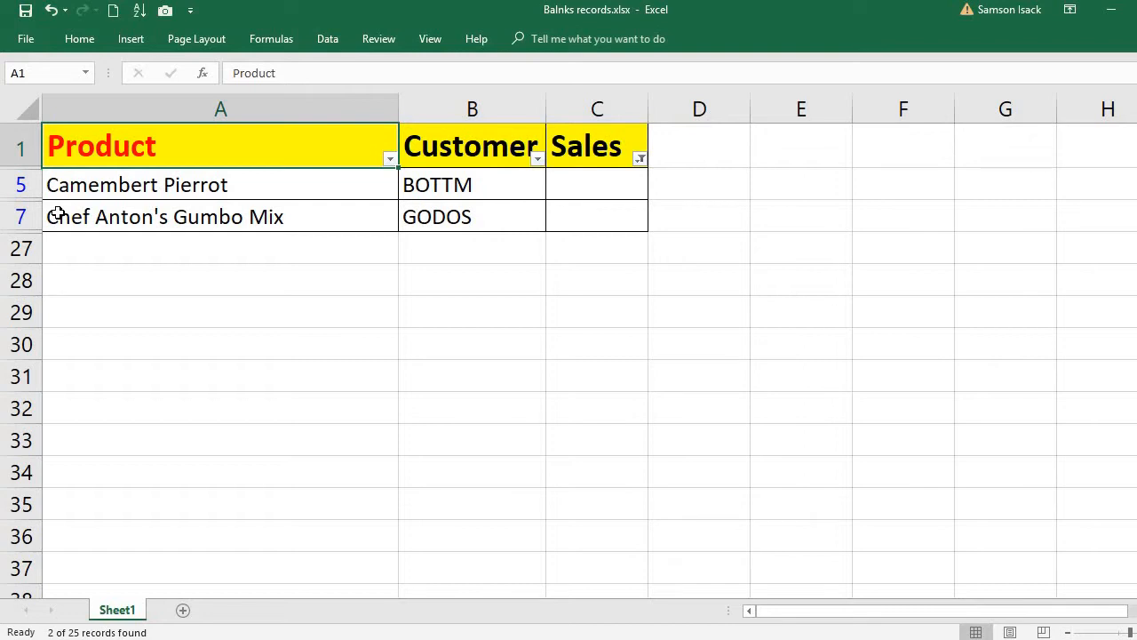
Delete the entire filtered rows for Camembert Pierrot and Chef Anton's Gumbo Mix.
drag(22, 187, 21, 219)
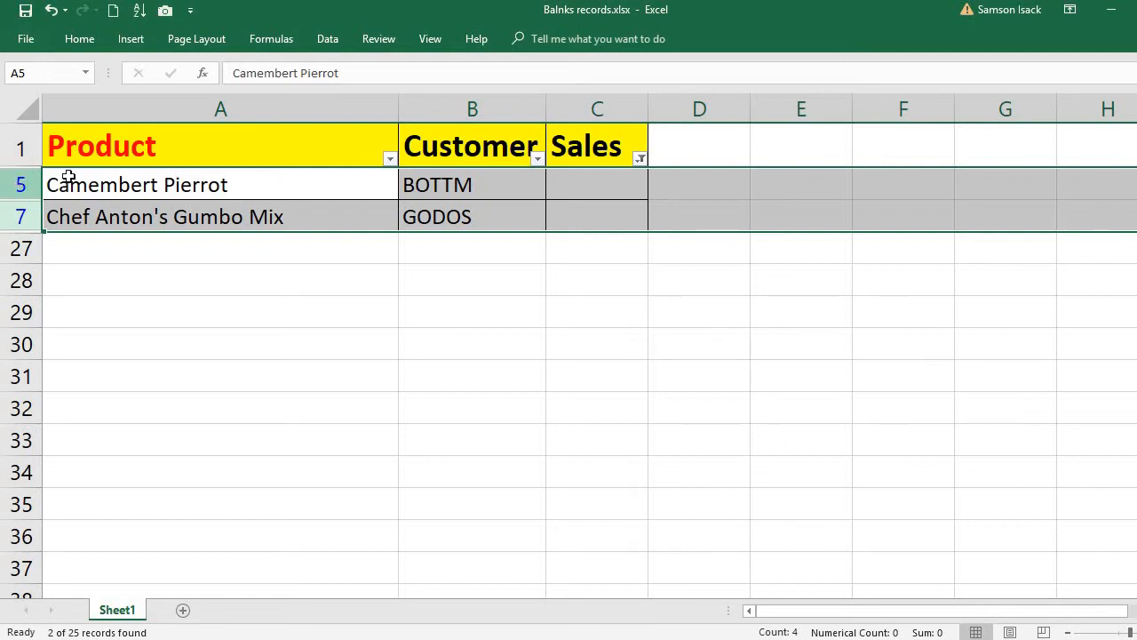
click(20, 182)
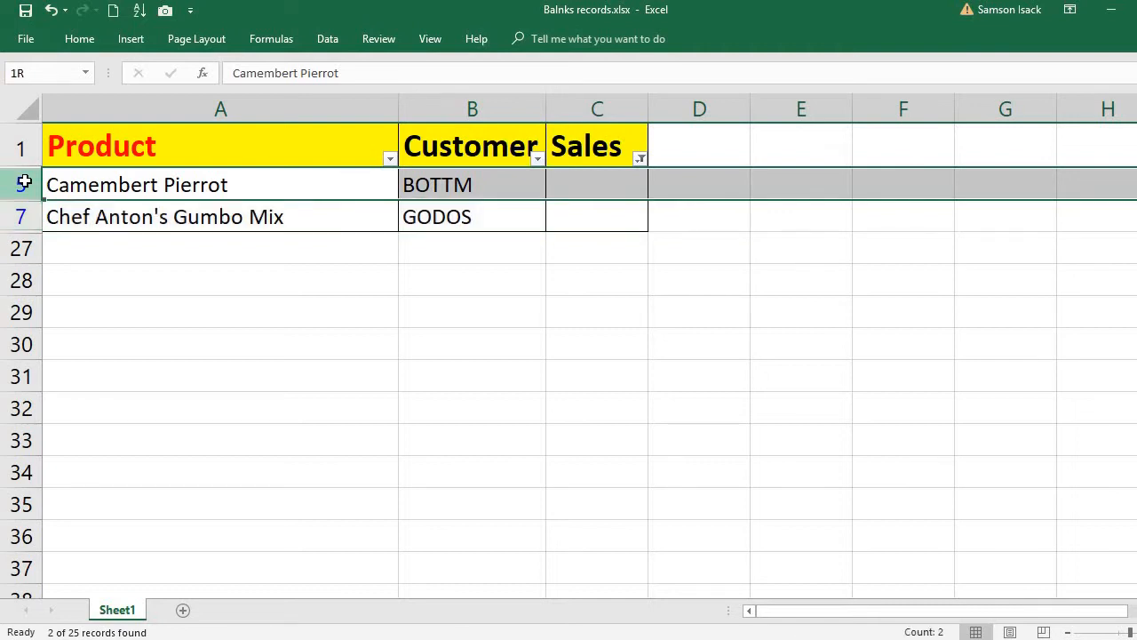
drag(25, 181, 20, 217)
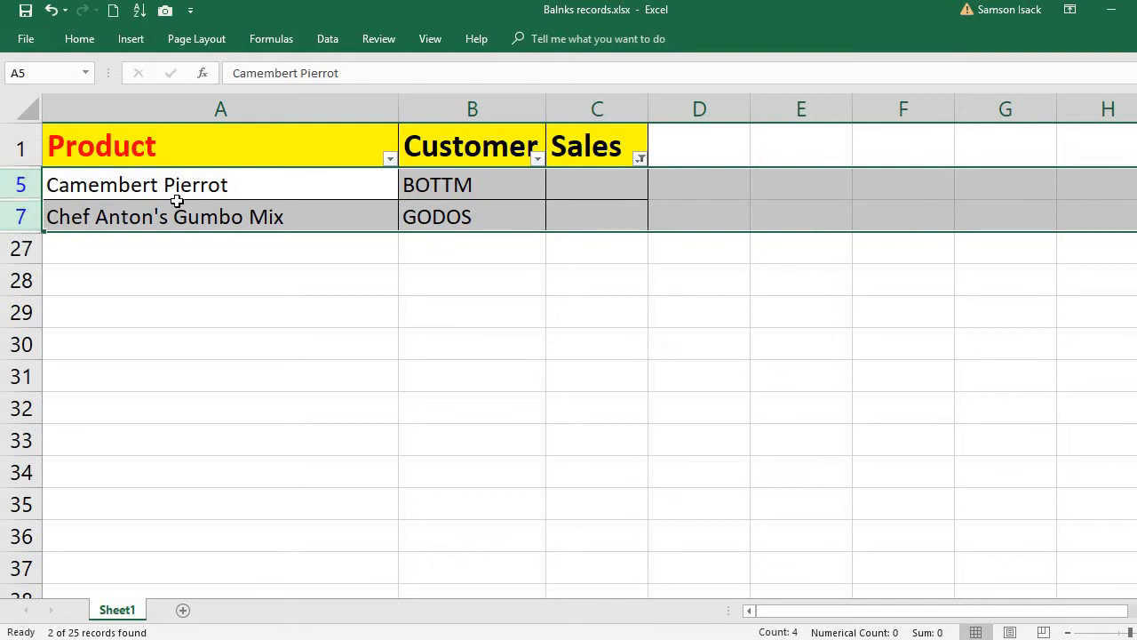
right_click(221, 191)
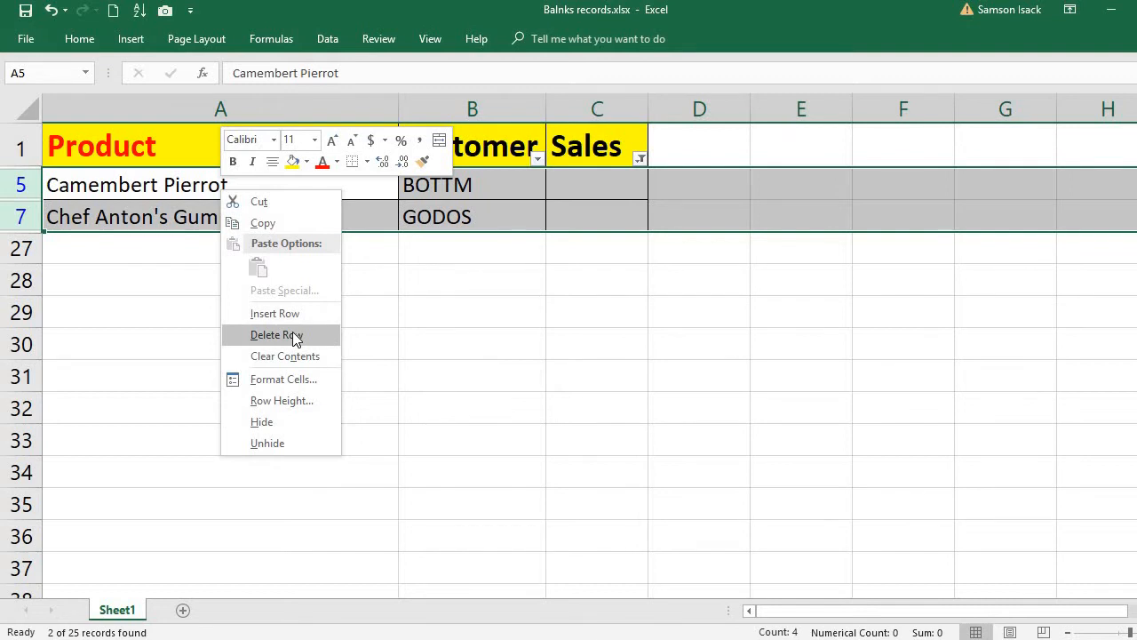
click(277, 335)
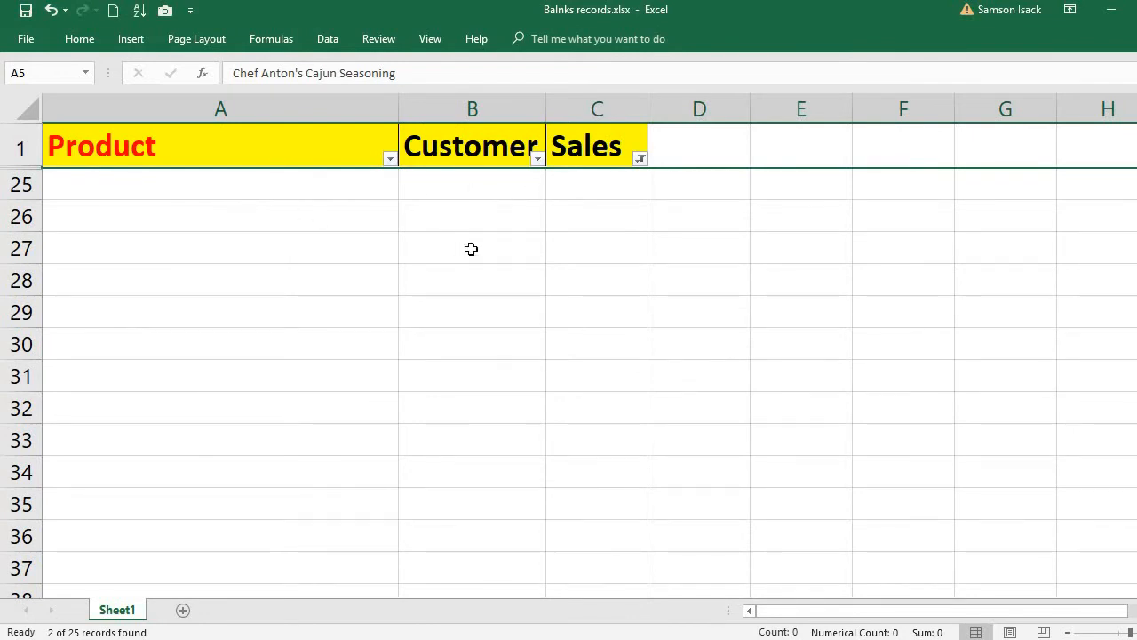
Set the Sales column filter to include all values so every remaining record is displayed.
click(639, 158)
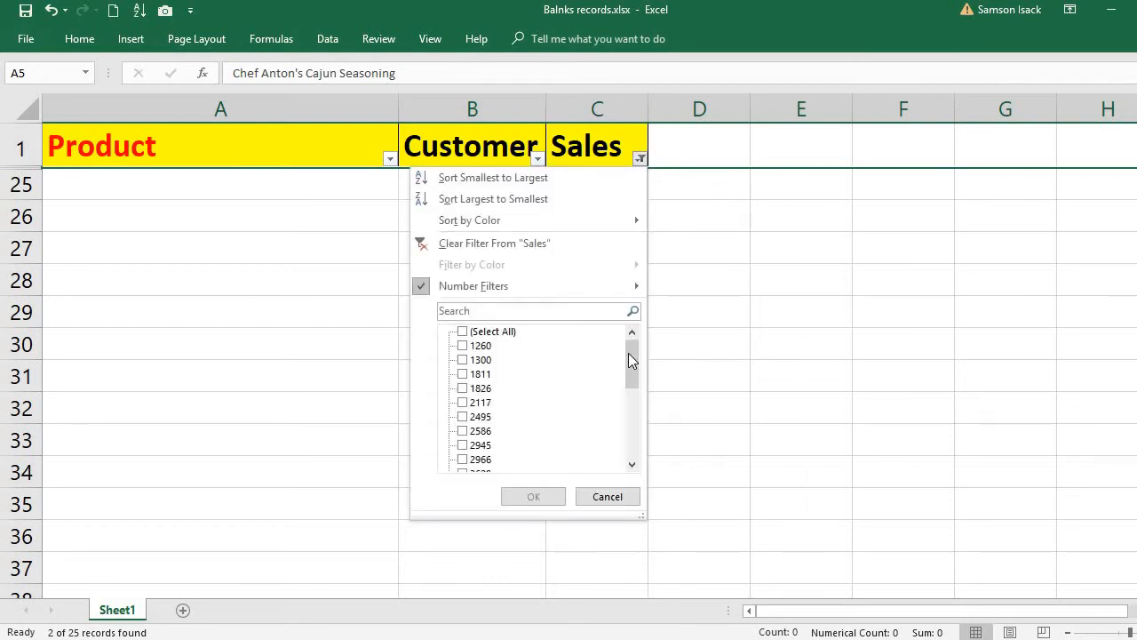
drag(627, 406, 645, 319)
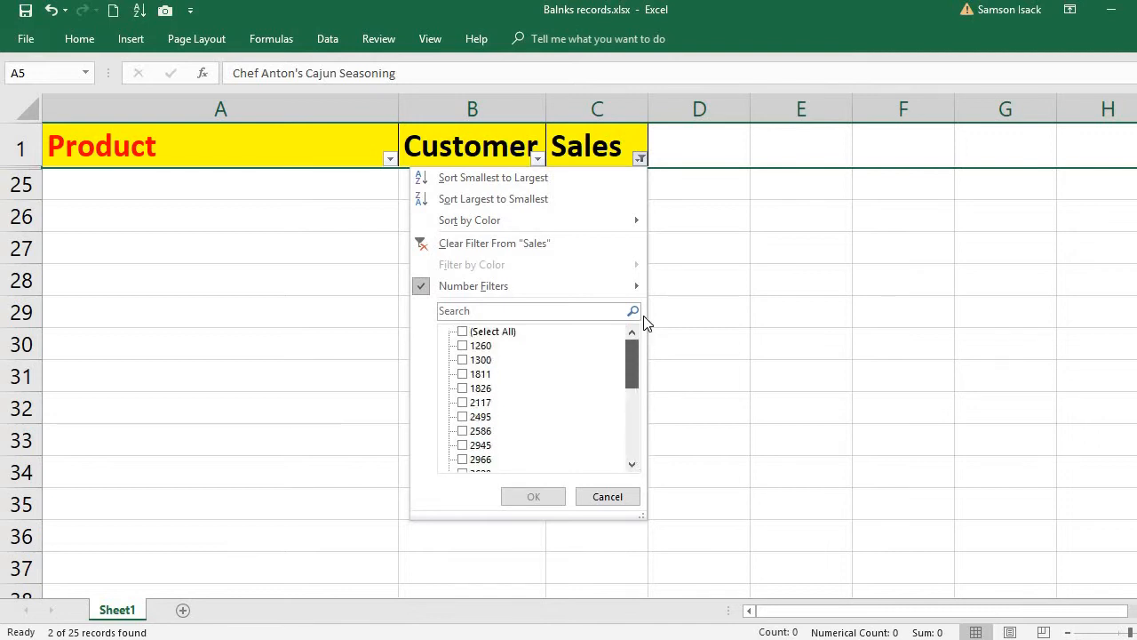
click(641, 165)
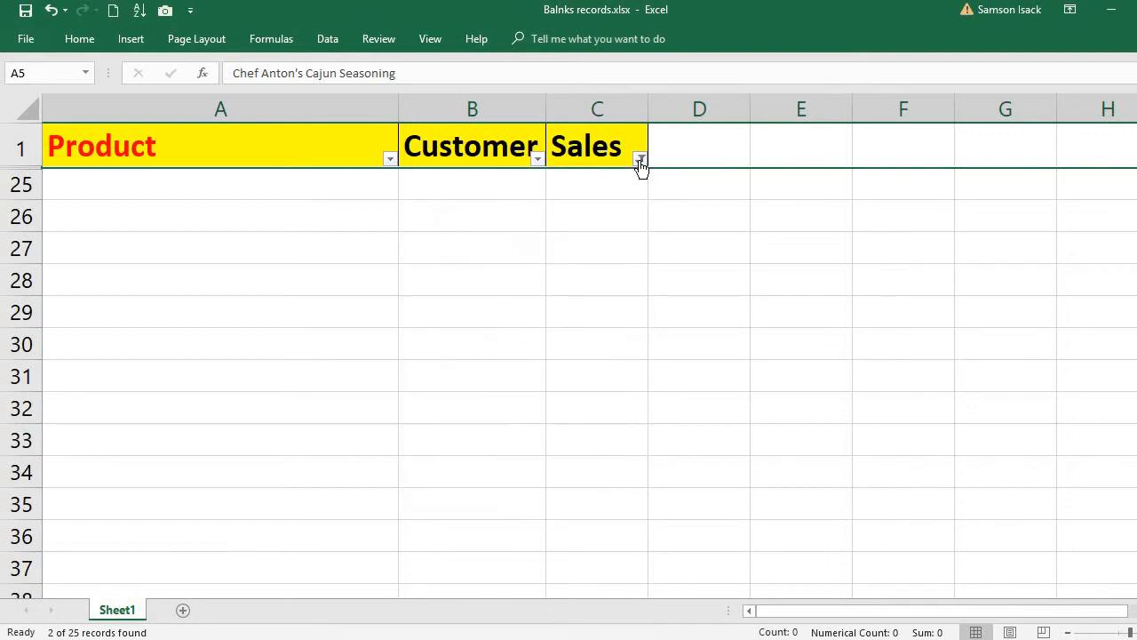
click(639, 161)
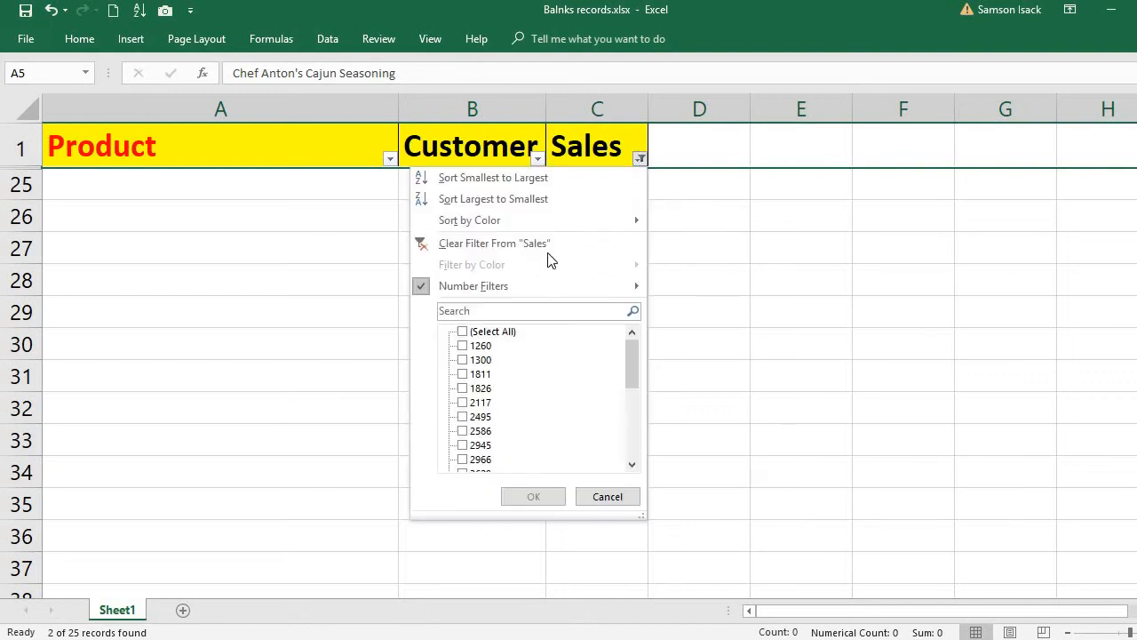
click(462, 332)
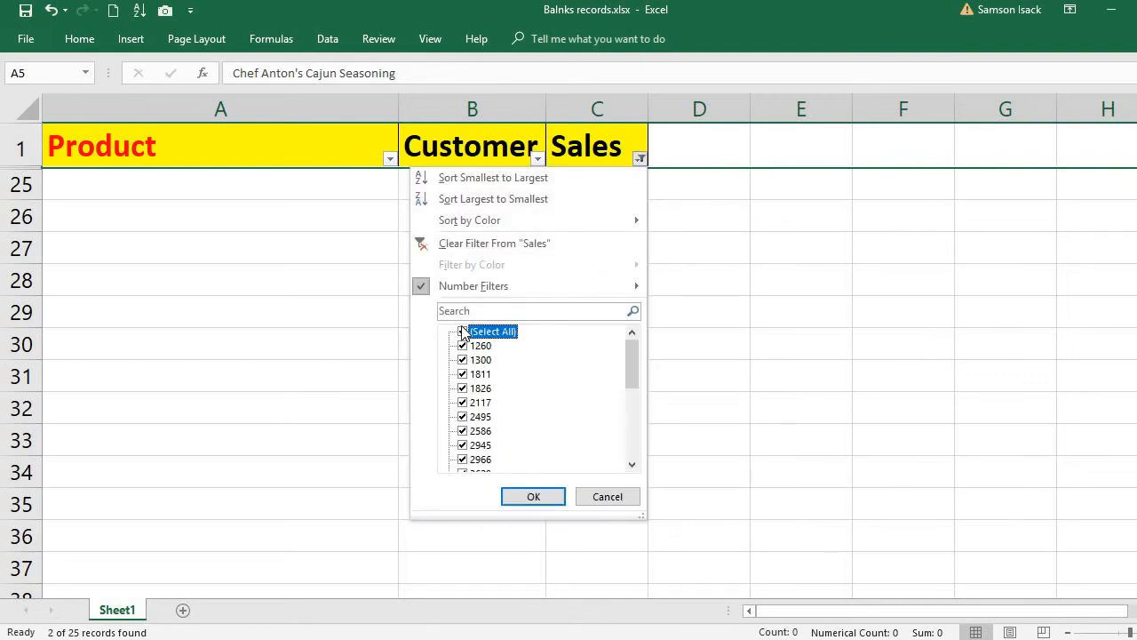
click(533, 497)
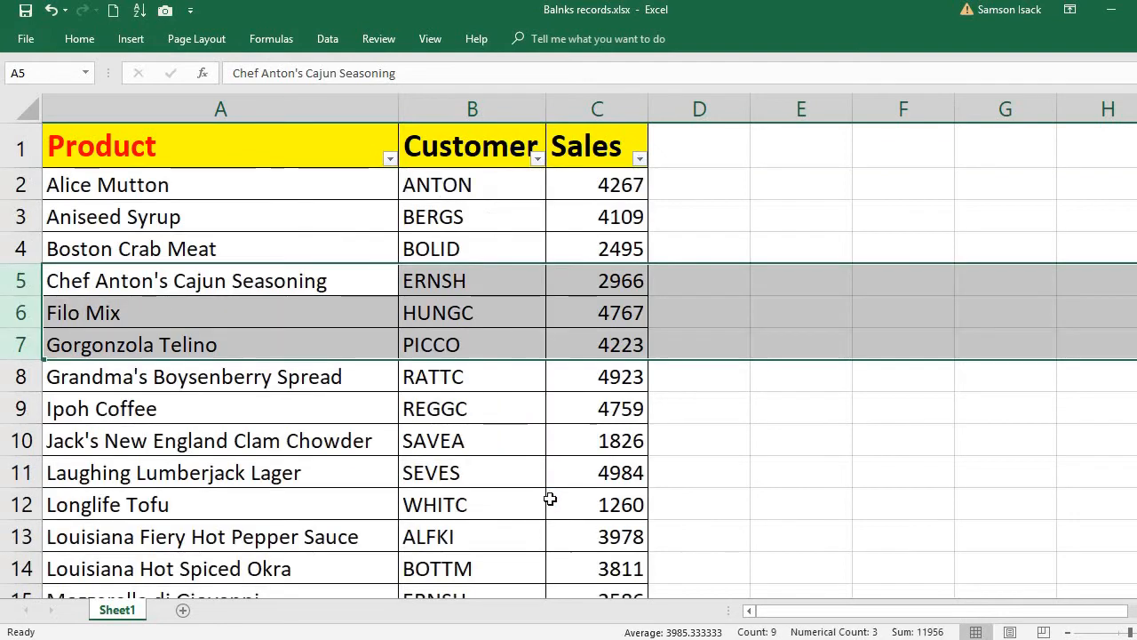
Review the remaining records down to the last row for any blank sales cells.
click(599, 240)
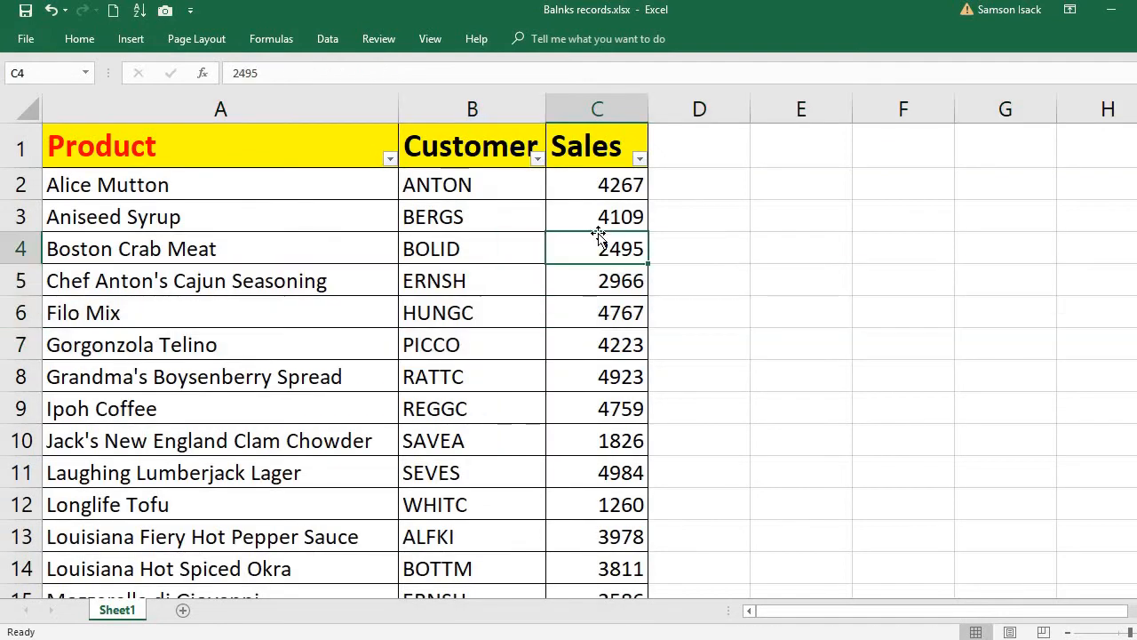
click(241, 190)
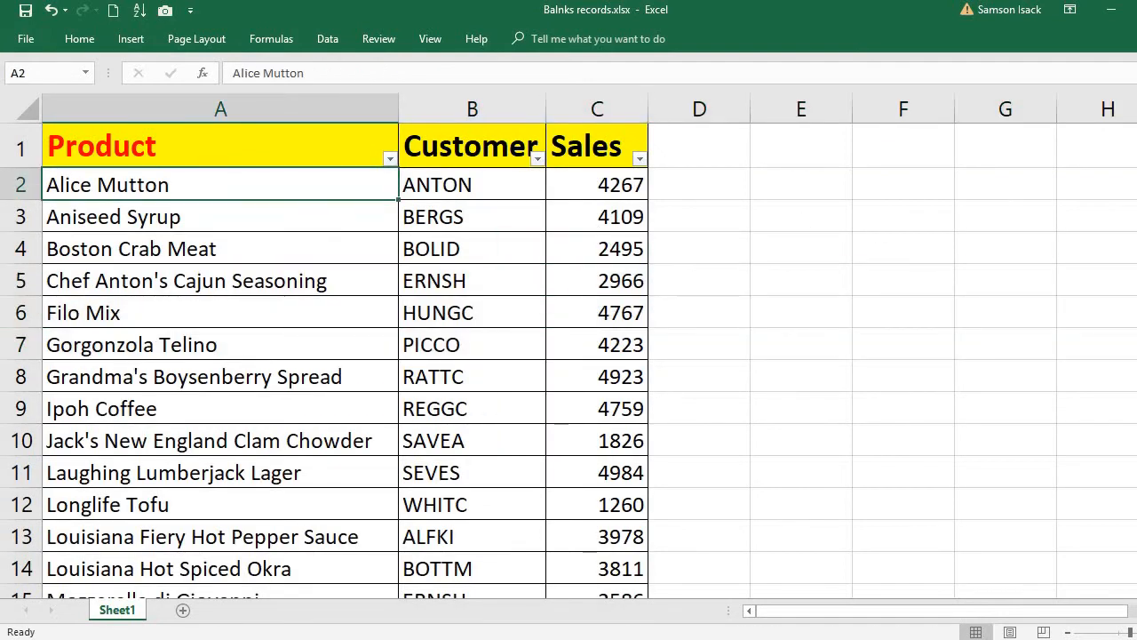
scroll(568, 361, down, 4)
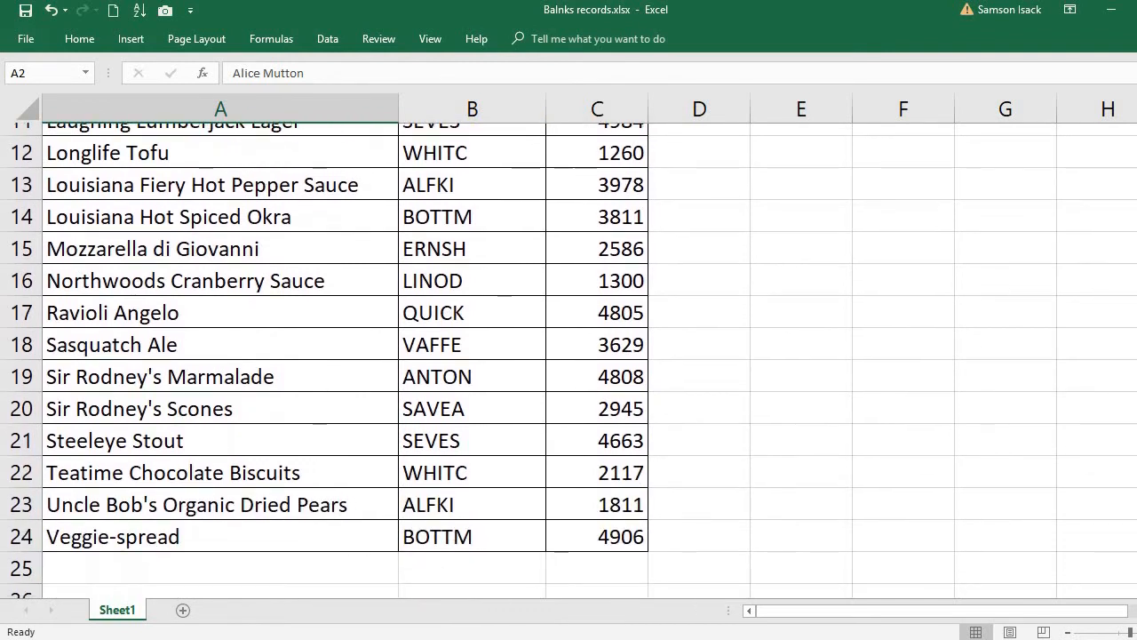
scroll(569, 361, down, 1)
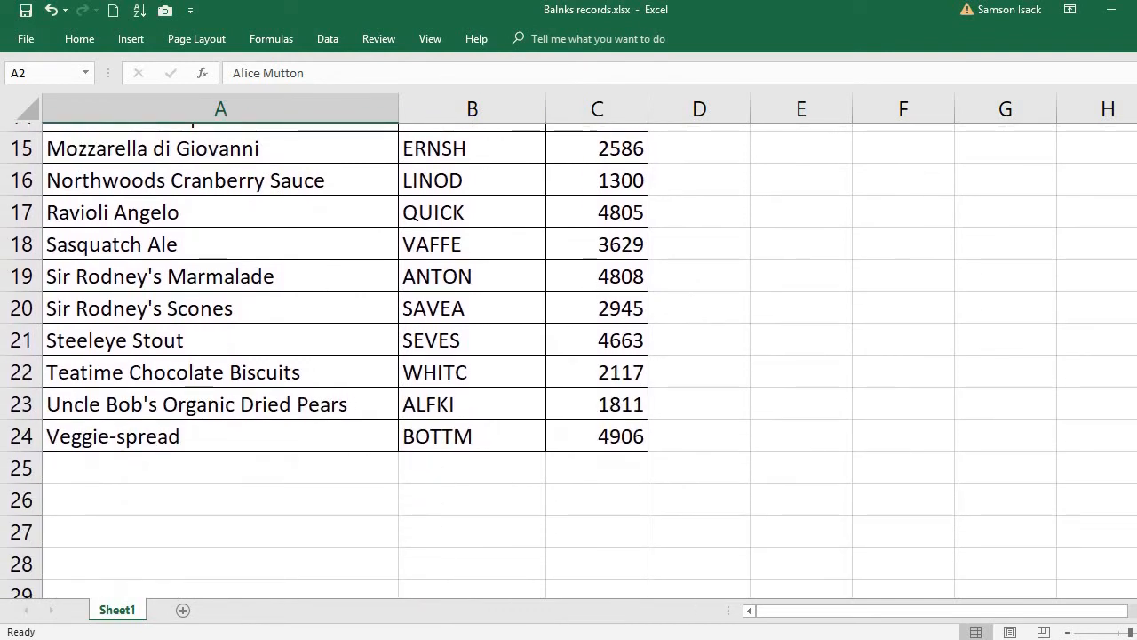
scroll(477, 566, down, 1)
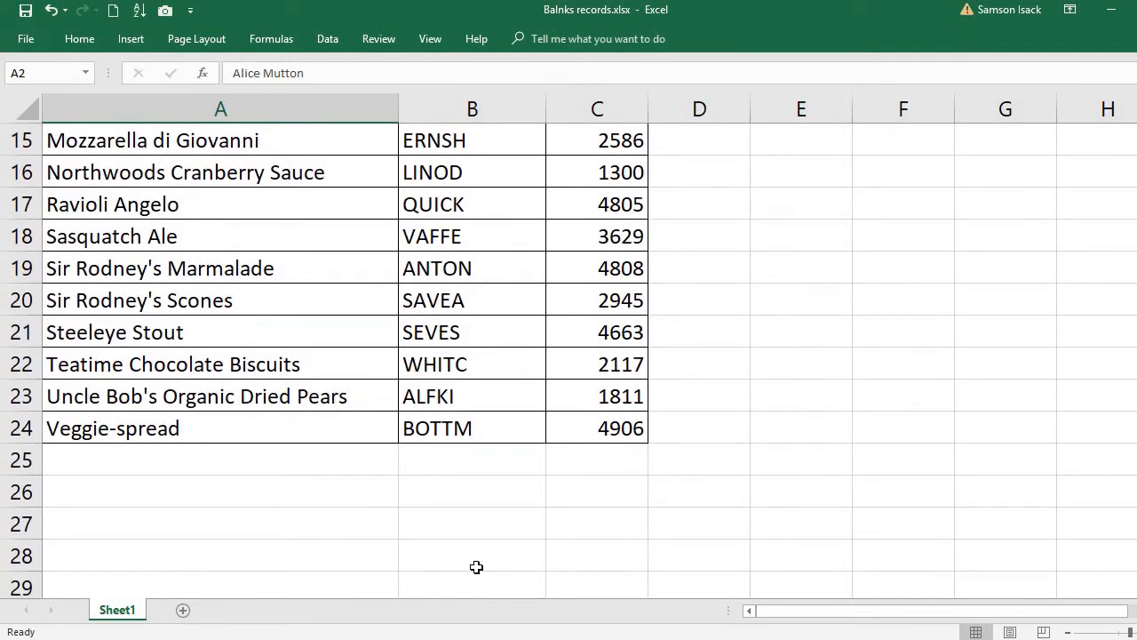
click(175, 420)
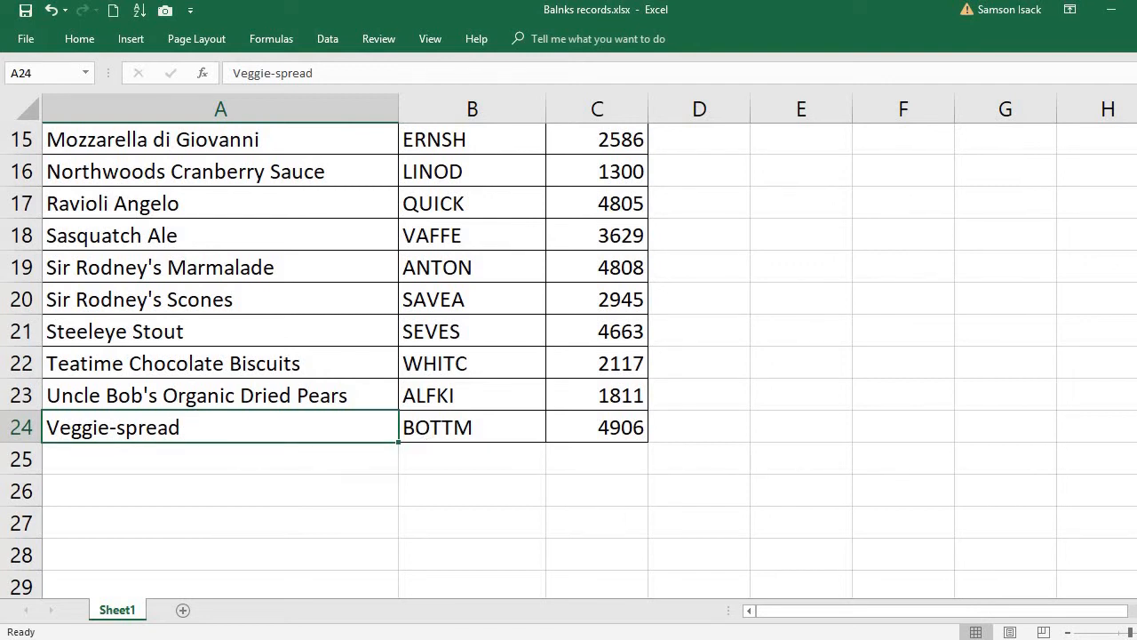
Turn off the filter on the Product, Customer and Sales header row.
scroll(492, 350, up, 5)
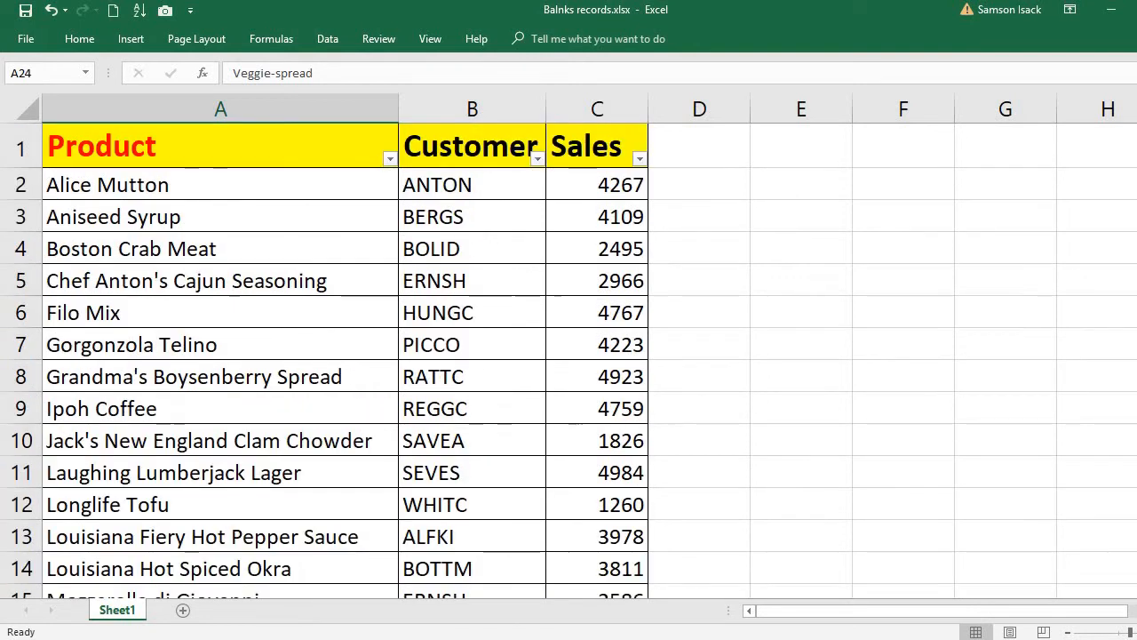
click(330, 157)
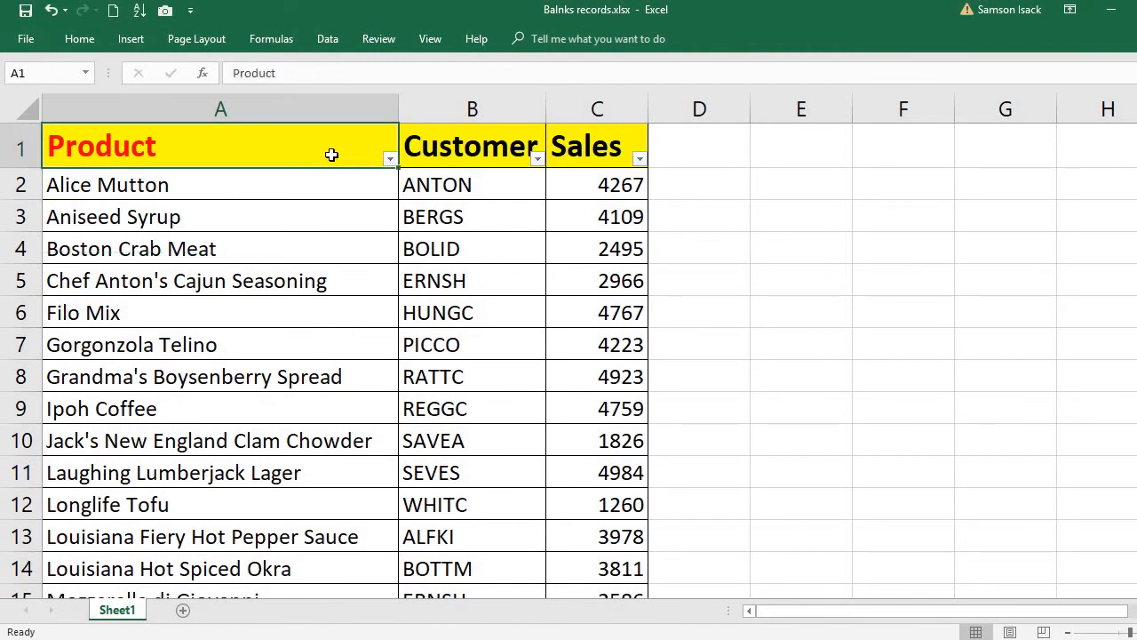
click(328, 44)
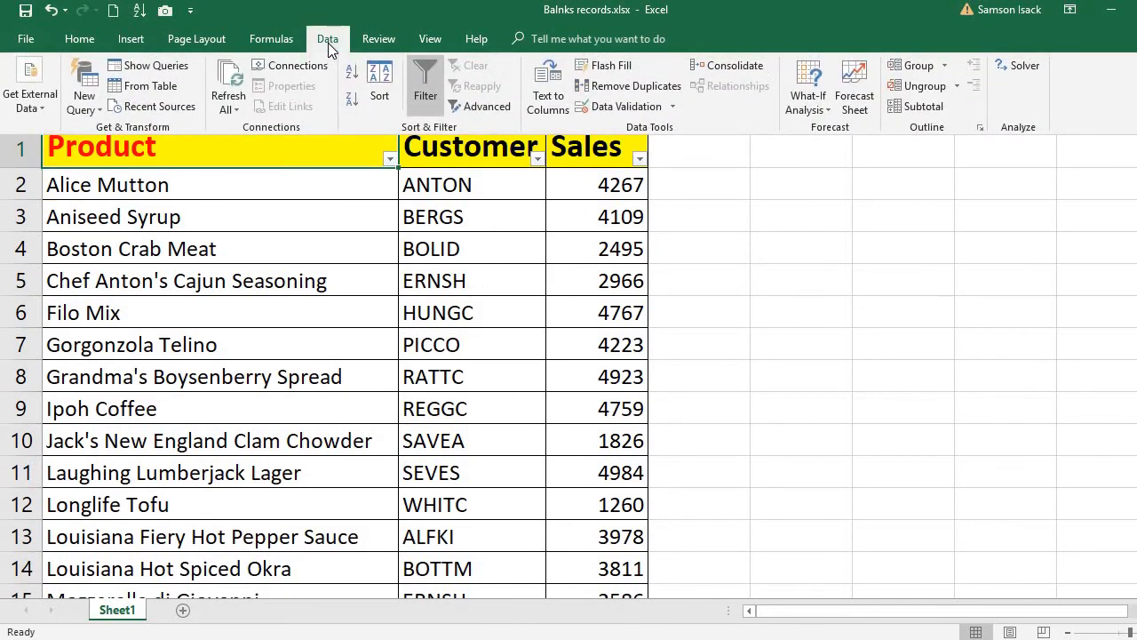
click(426, 82)
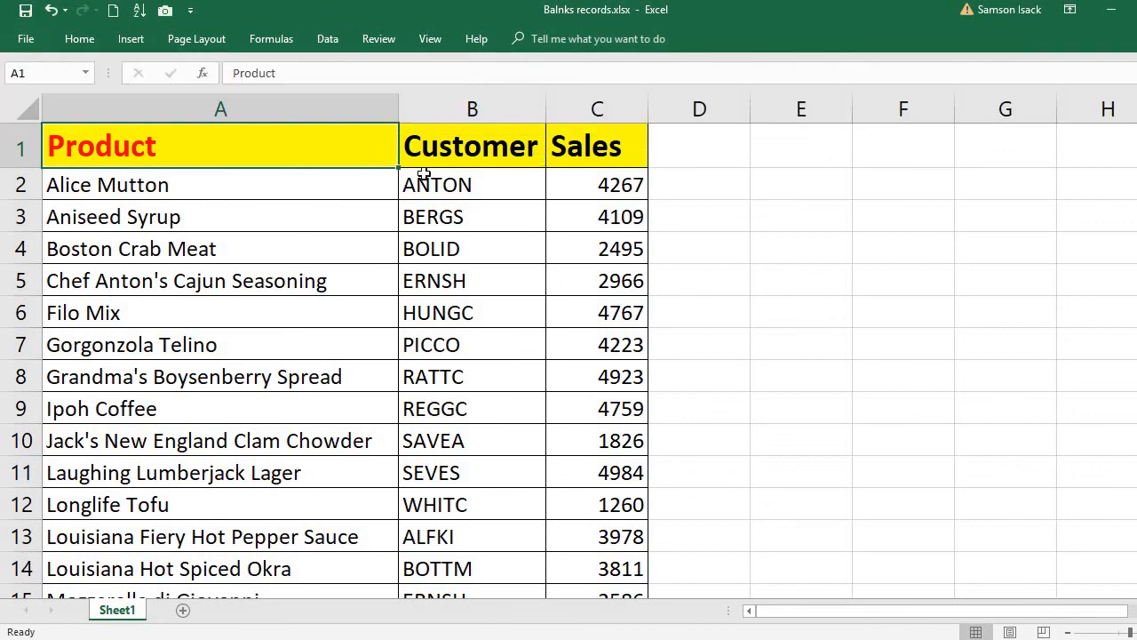
click(410, 288)
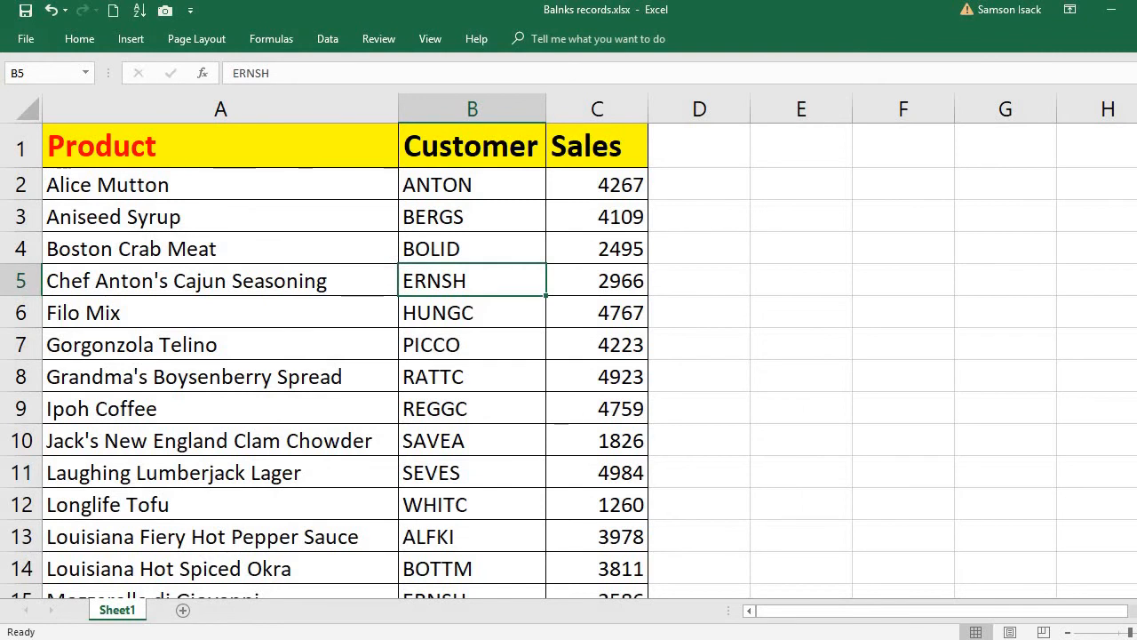
Clear the Customer cells of the Filo Mix and Gorgonzola Telino records.
scroll(569, 356, down, 4)
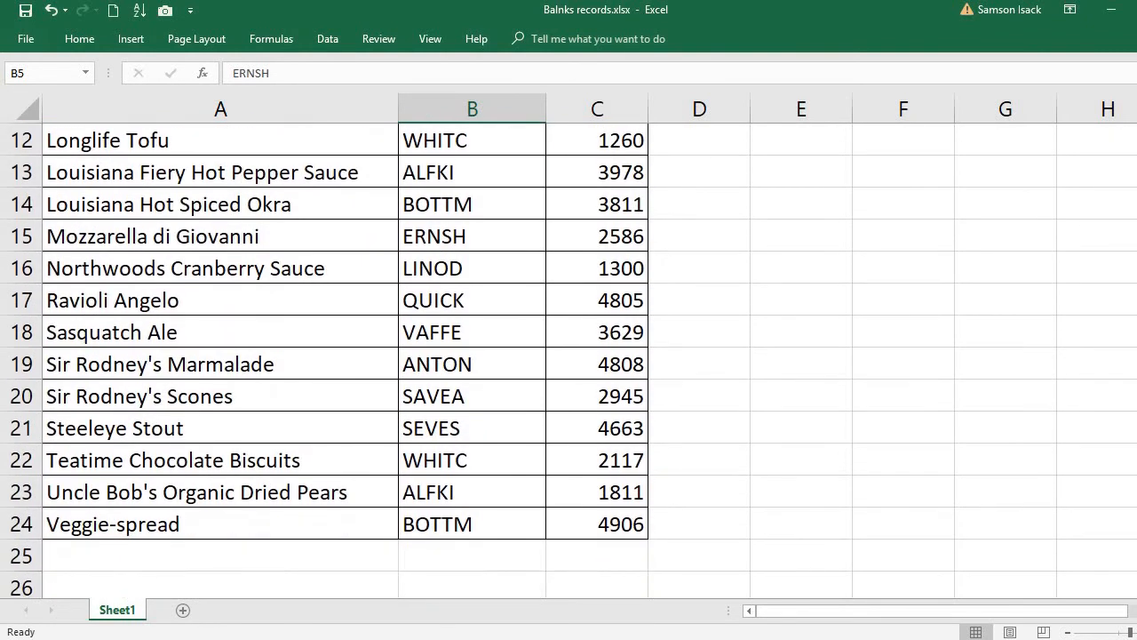
scroll(568, 355, up, 2)
scroll(898, 169, up, 2)
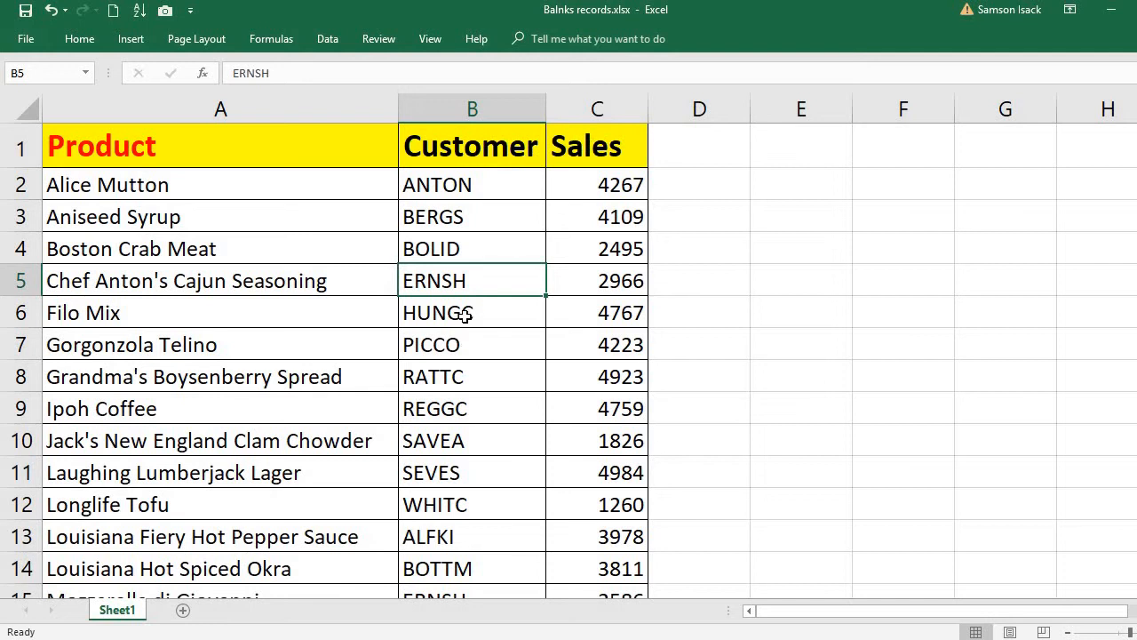
drag(466, 315, 465, 352)
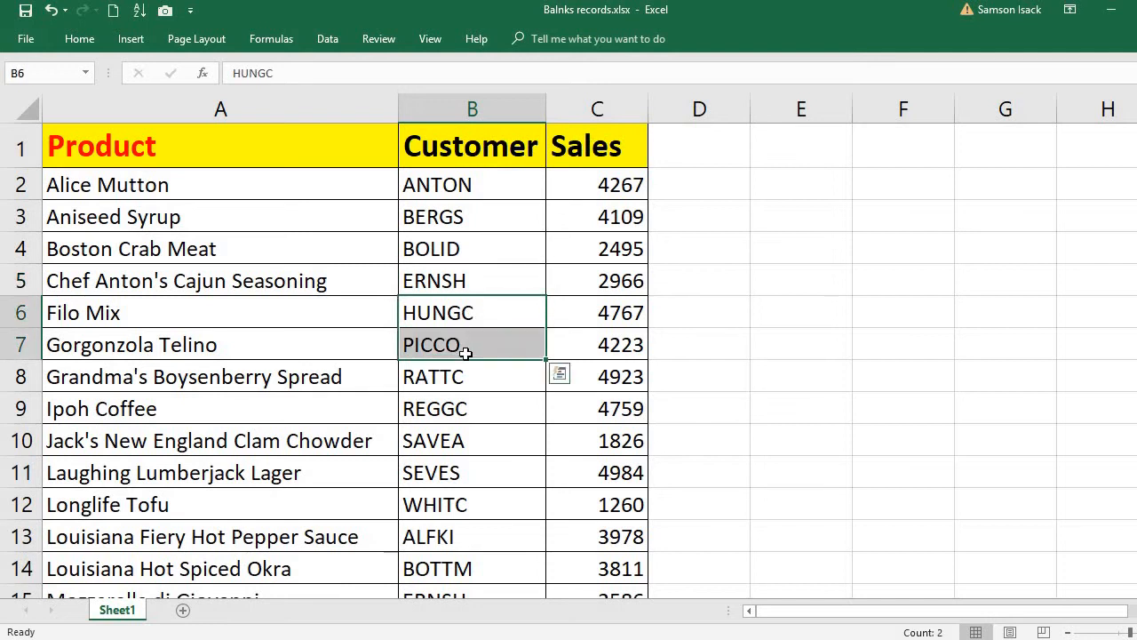
key(Delete)
click(496, 237)
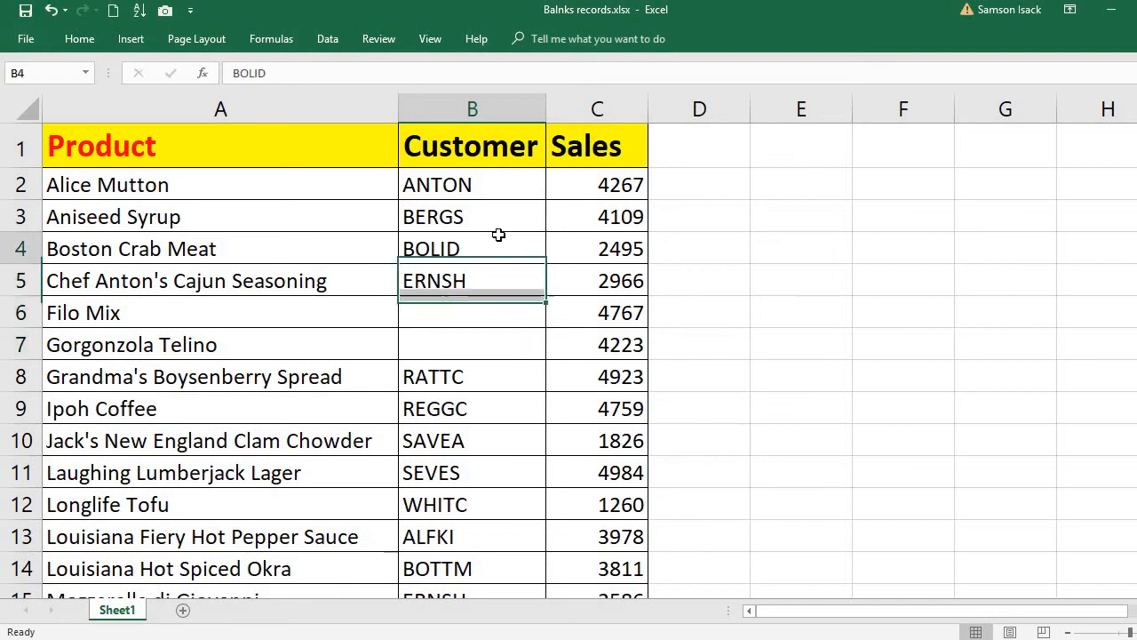
Turn on filtering for the table's header row, starting from the Product heading.
click(282, 144)
click(331, 39)
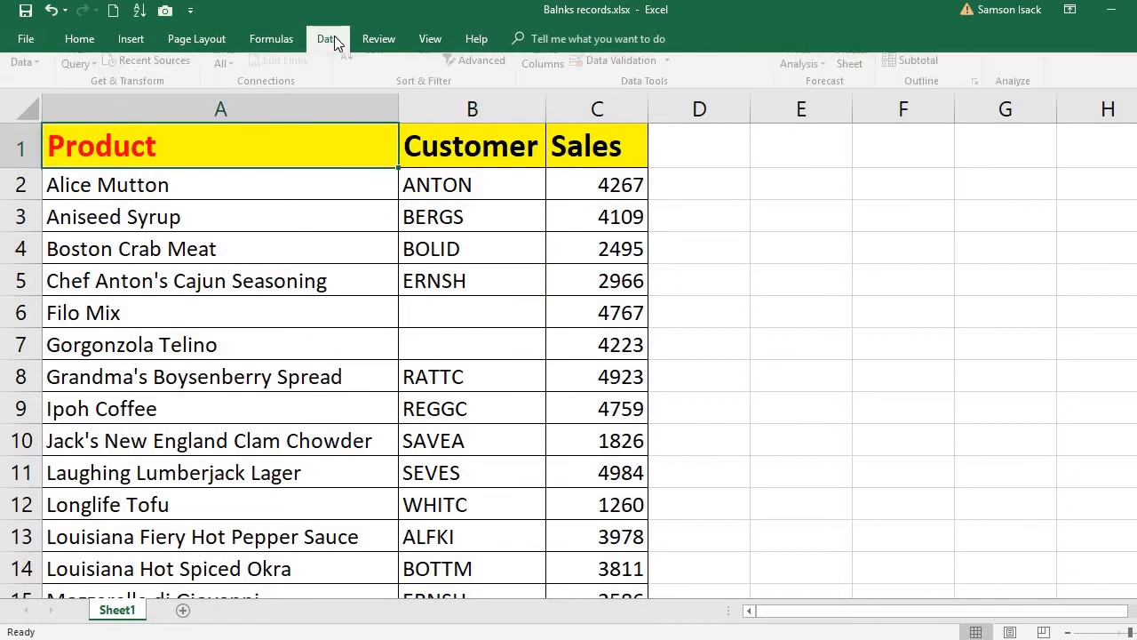
click(439, 90)
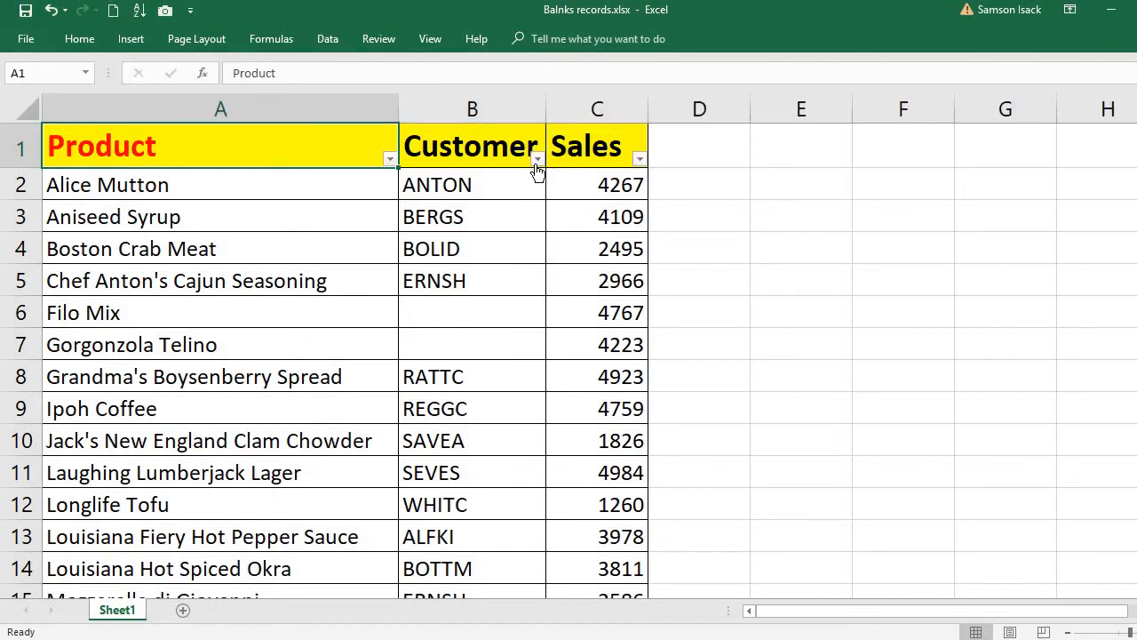
Filter the Customer column to show only the records with blank cells.
click(537, 158)
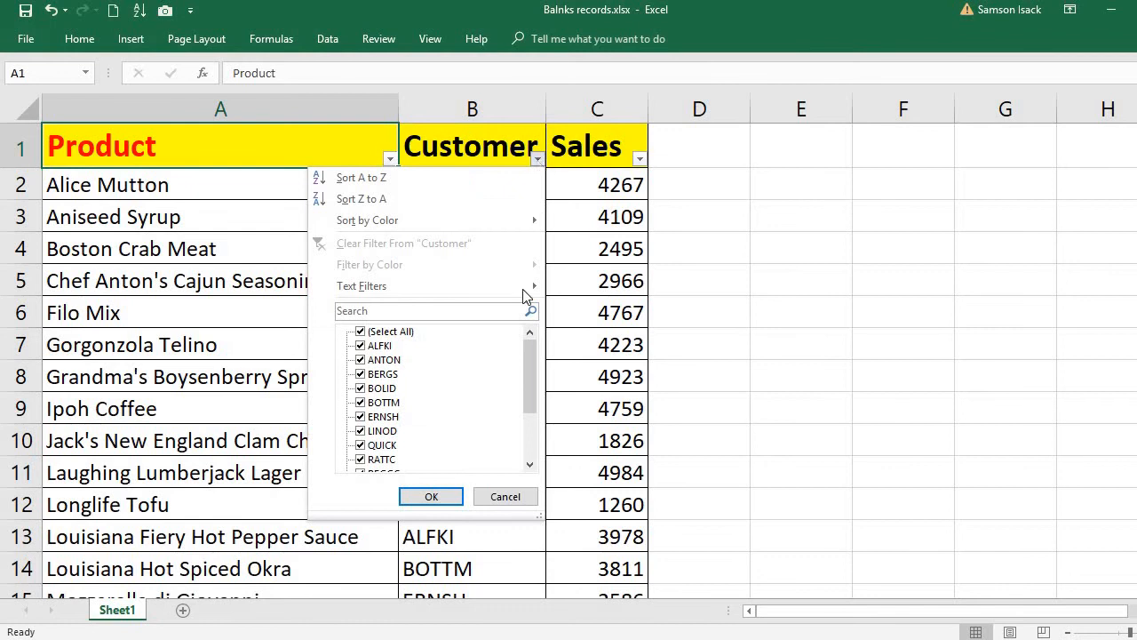
click(530, 437)
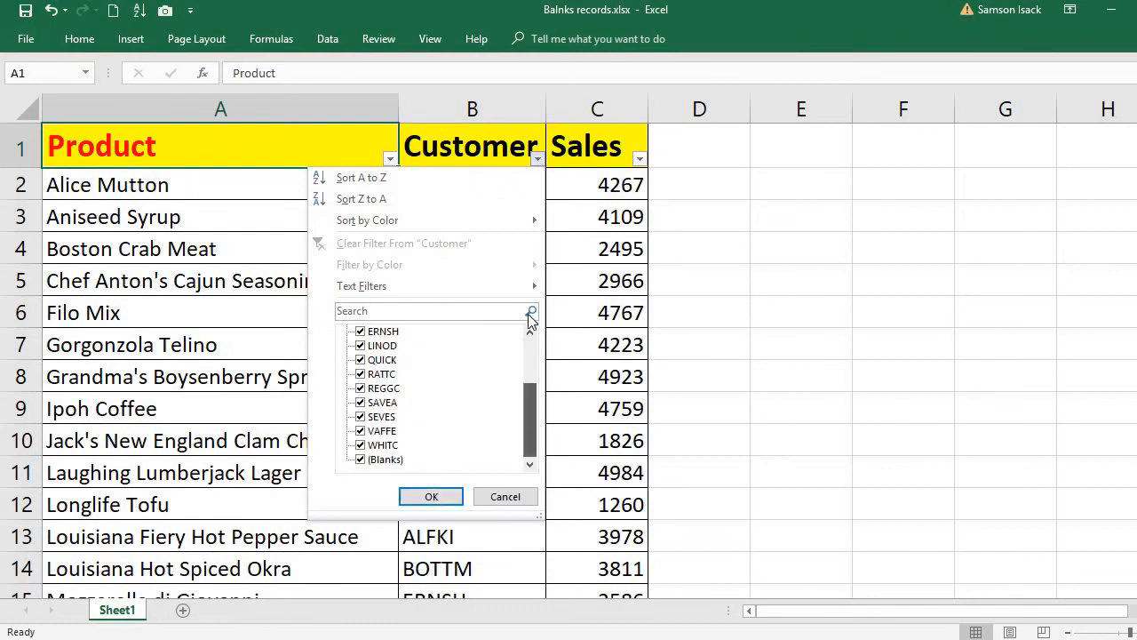
drag(529, 315, 521, 275)
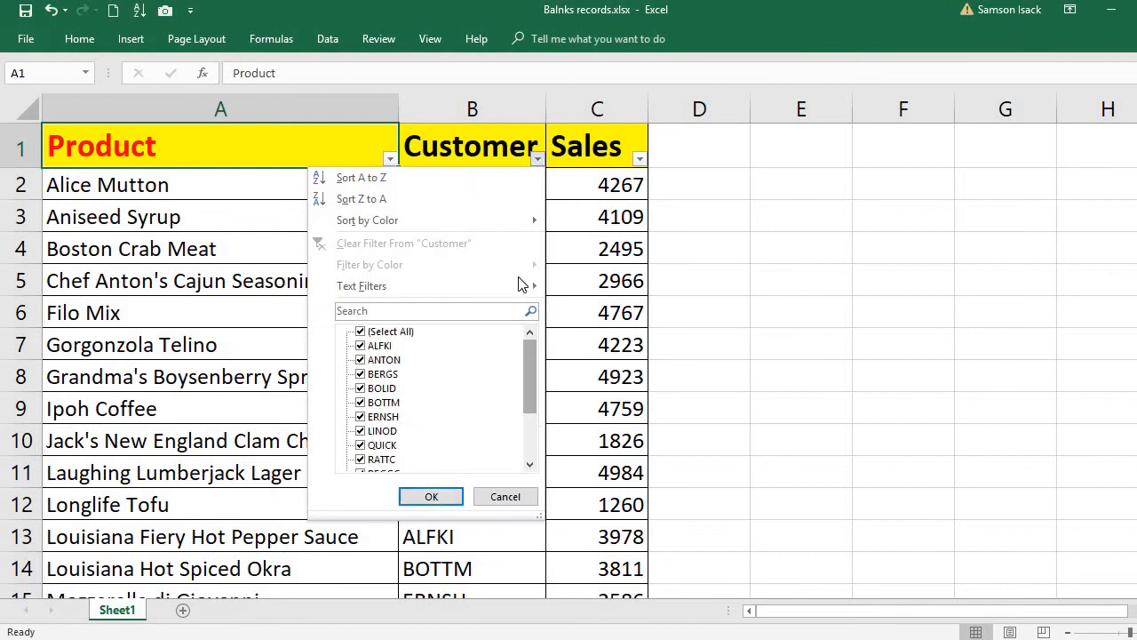
click(360, 332)
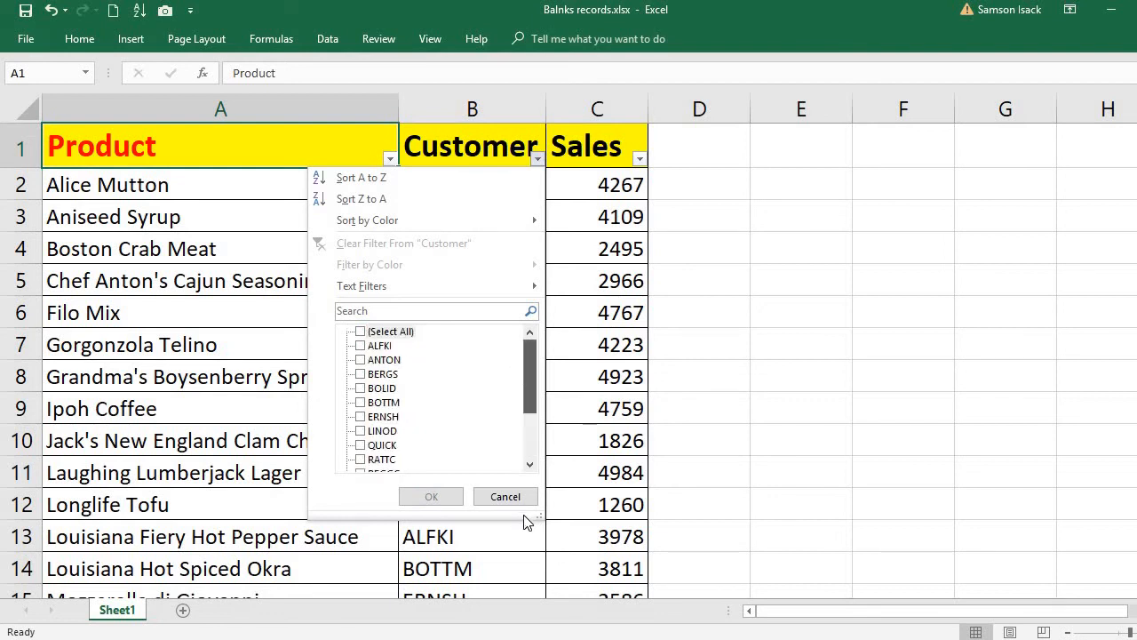
drag(531, 368, 528, 457)
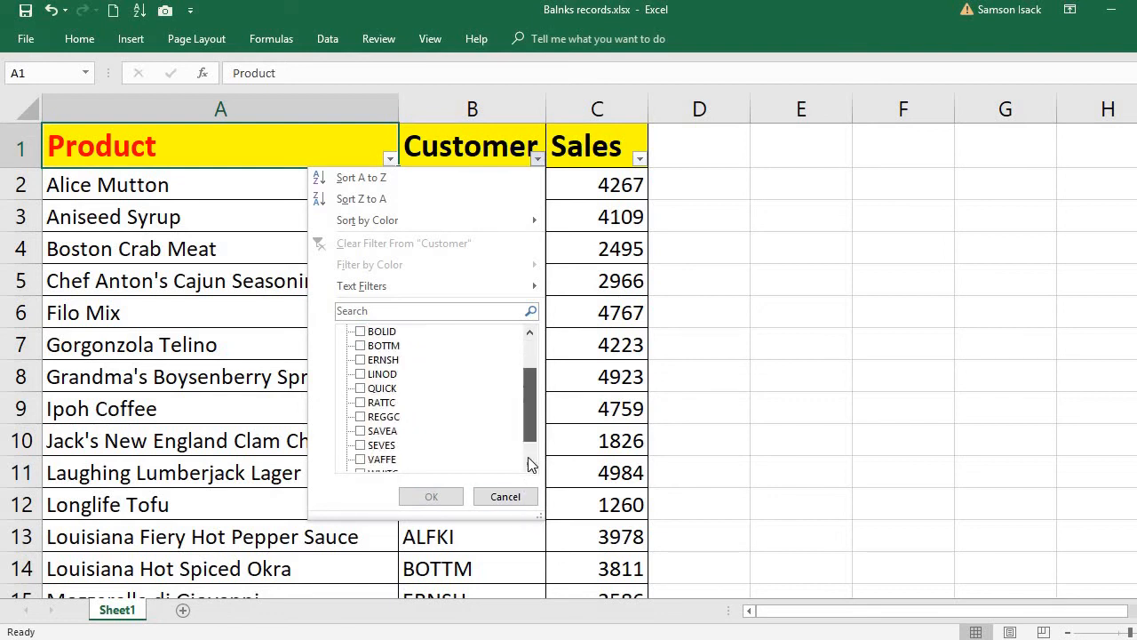
click(361, 459)
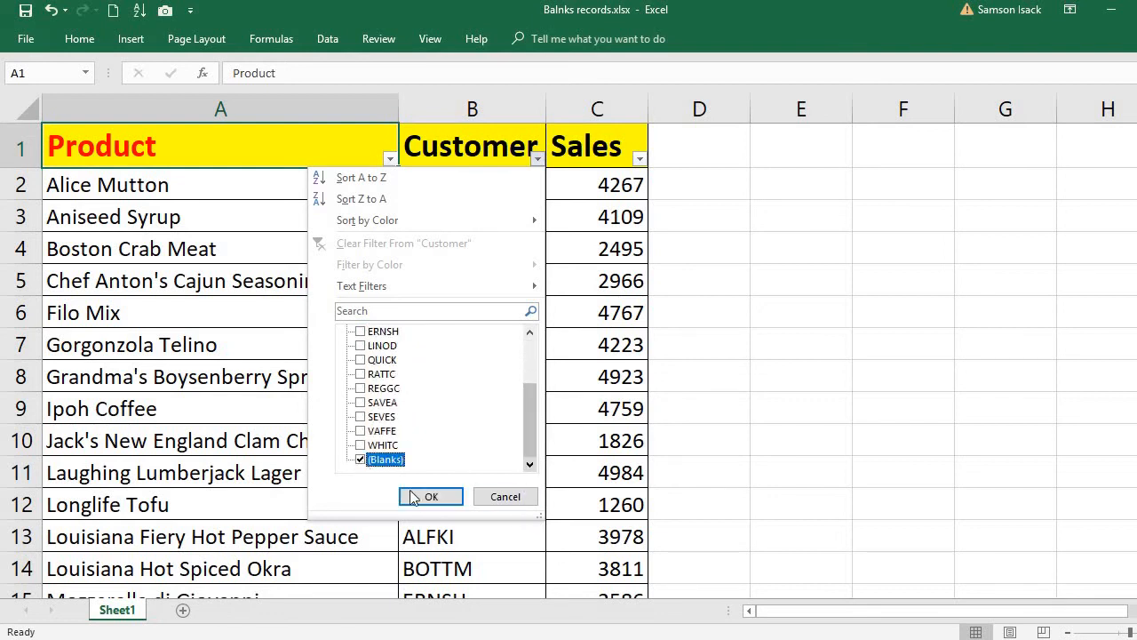
click(428, 497)
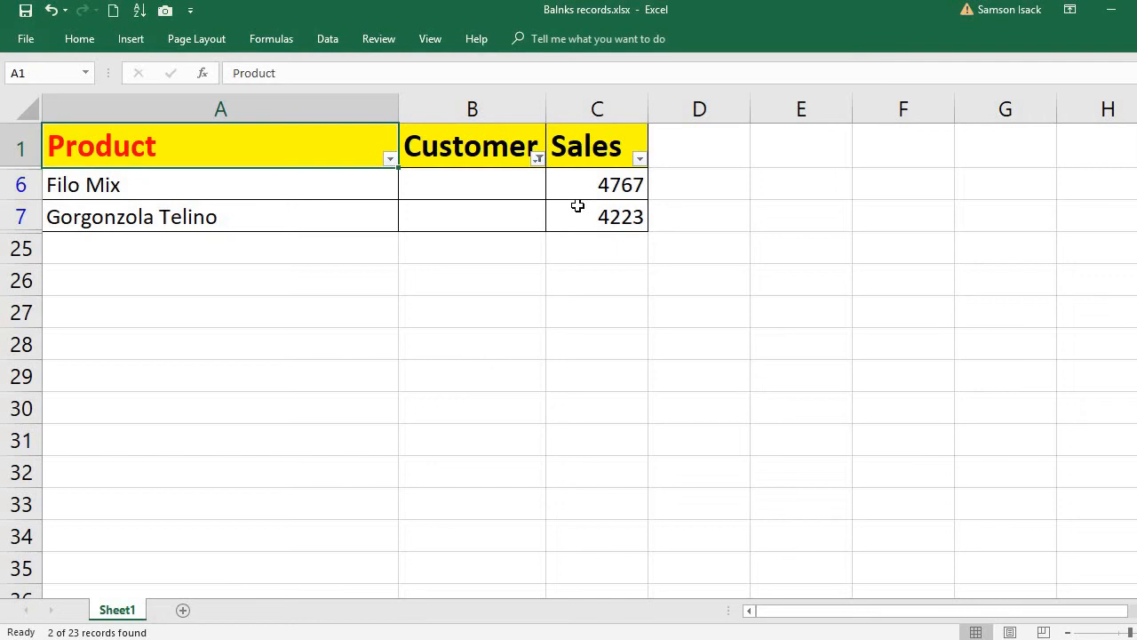
Delete the entire filtered rows for Filo Mix and Gorgonzola Telino.
click(24, 185)
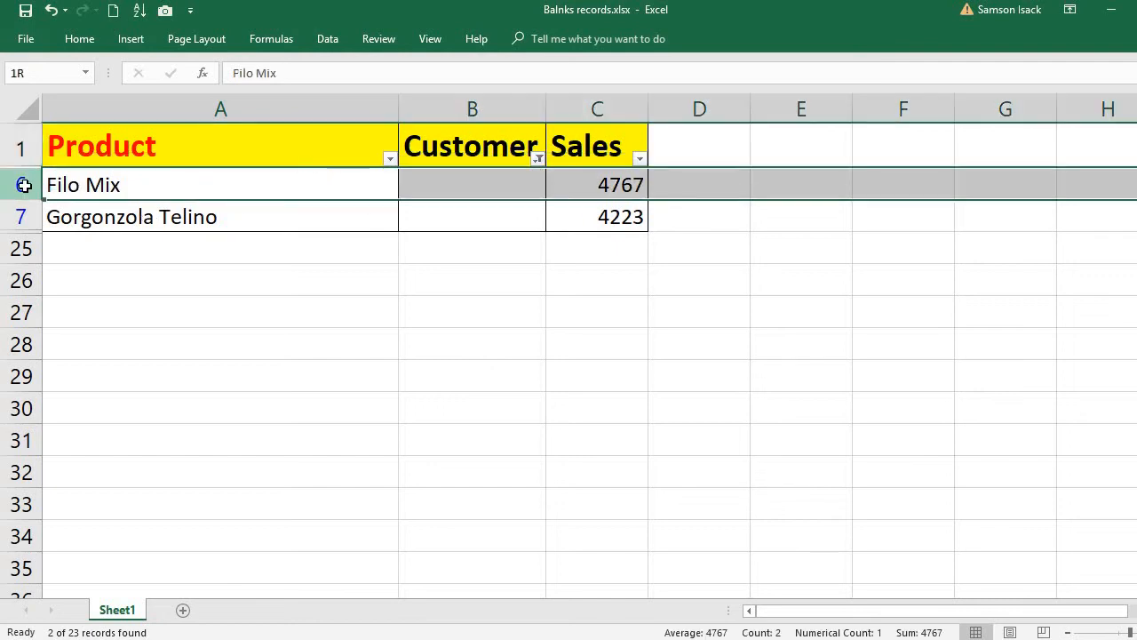
drag(24, 185, 24, 215)
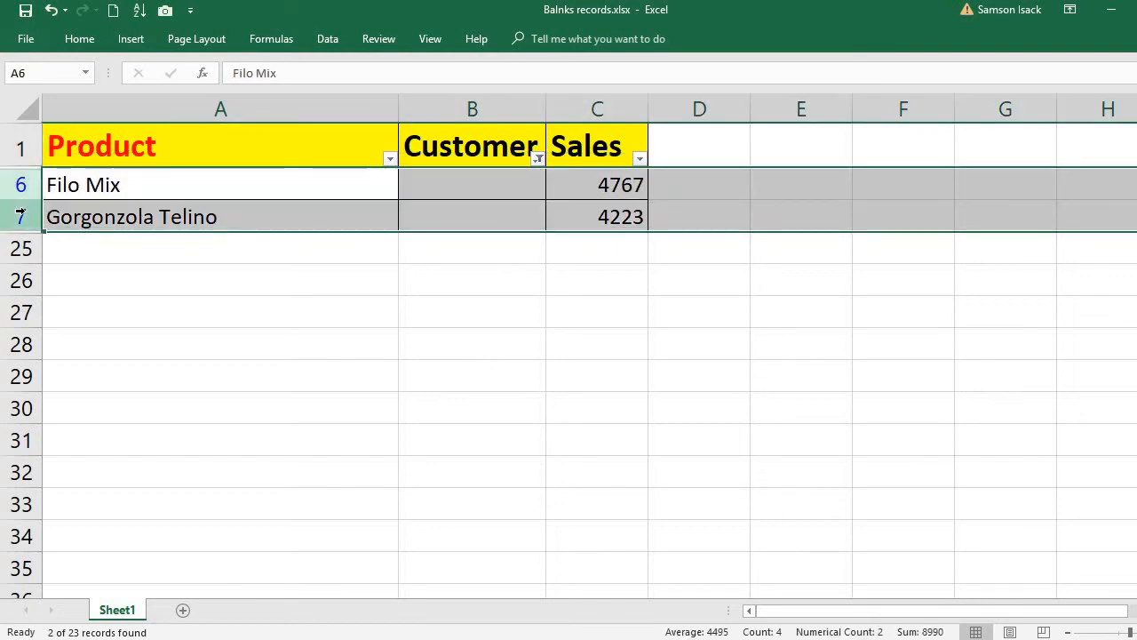
right_click(91, 205)
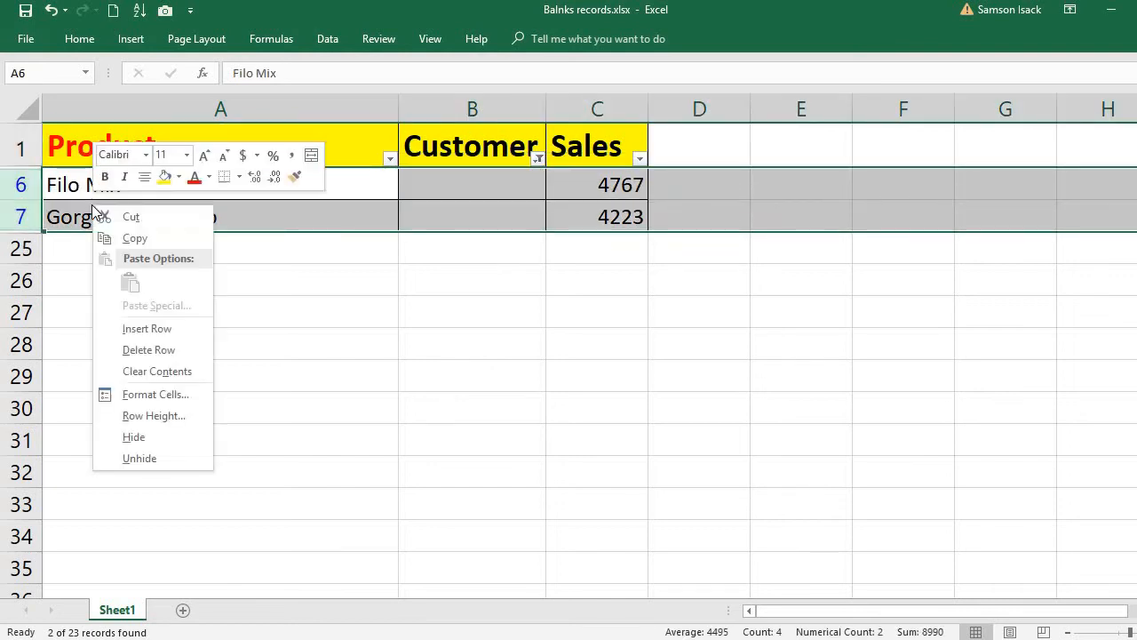
click(173, 354)
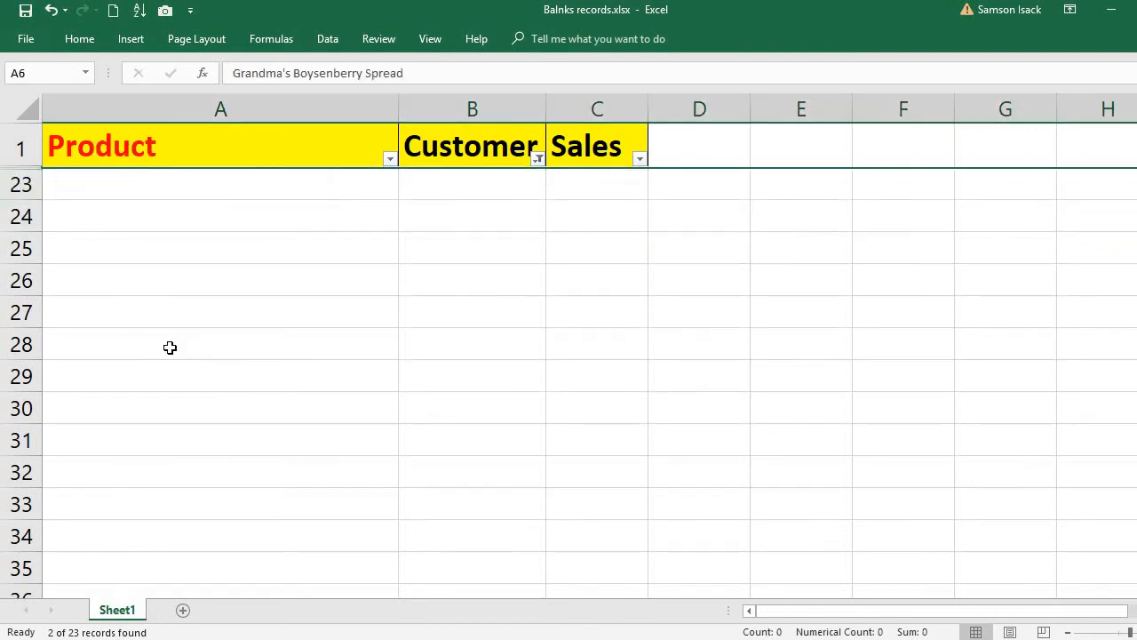
Set the Customer column filter to include all values so every remaining record is displayed.
click(345, 137)
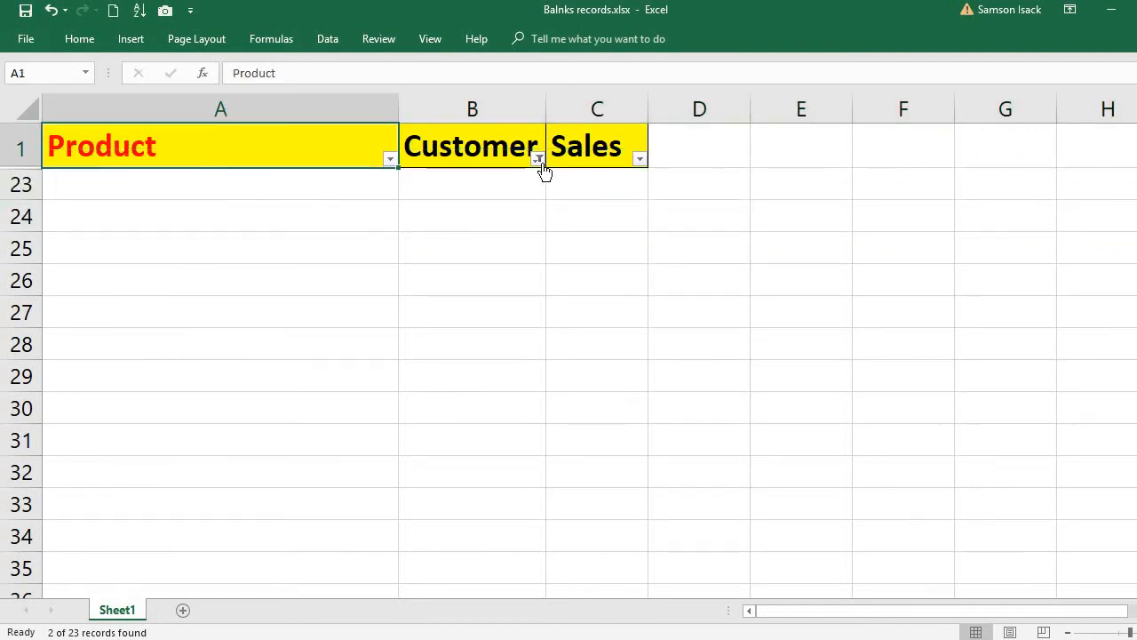
click(538, 159)
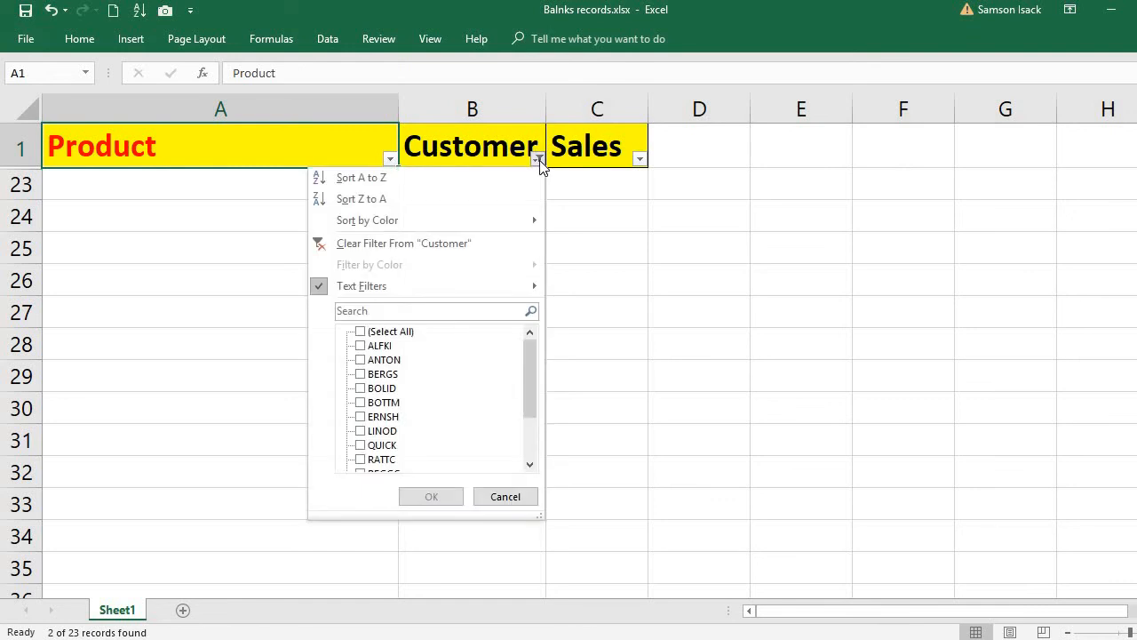
click(360, 332)
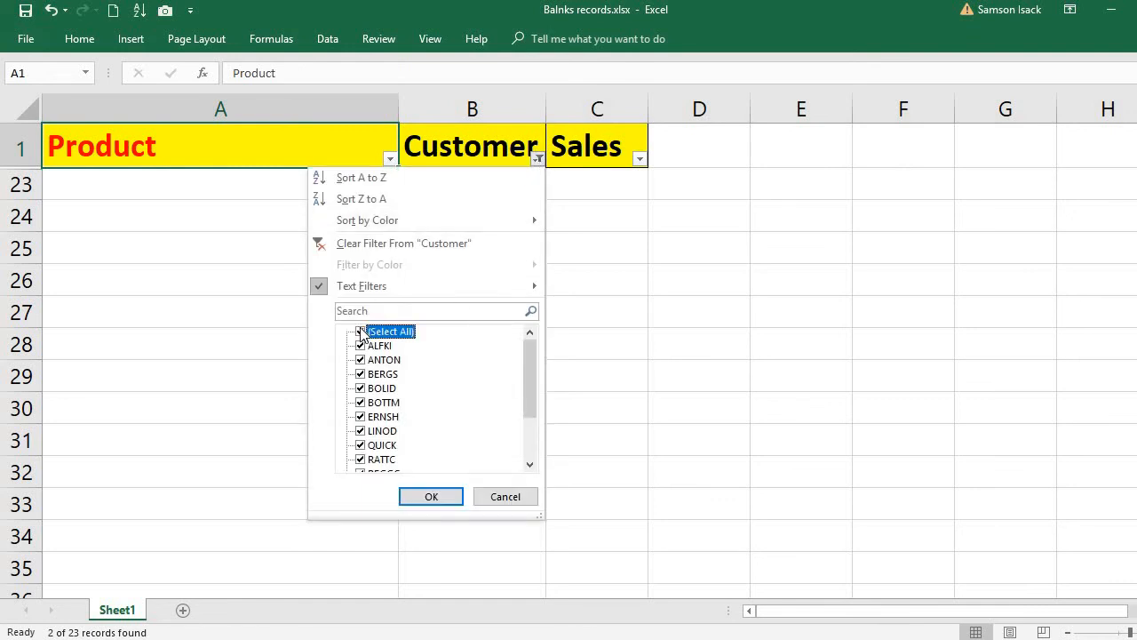
click(431, 497)
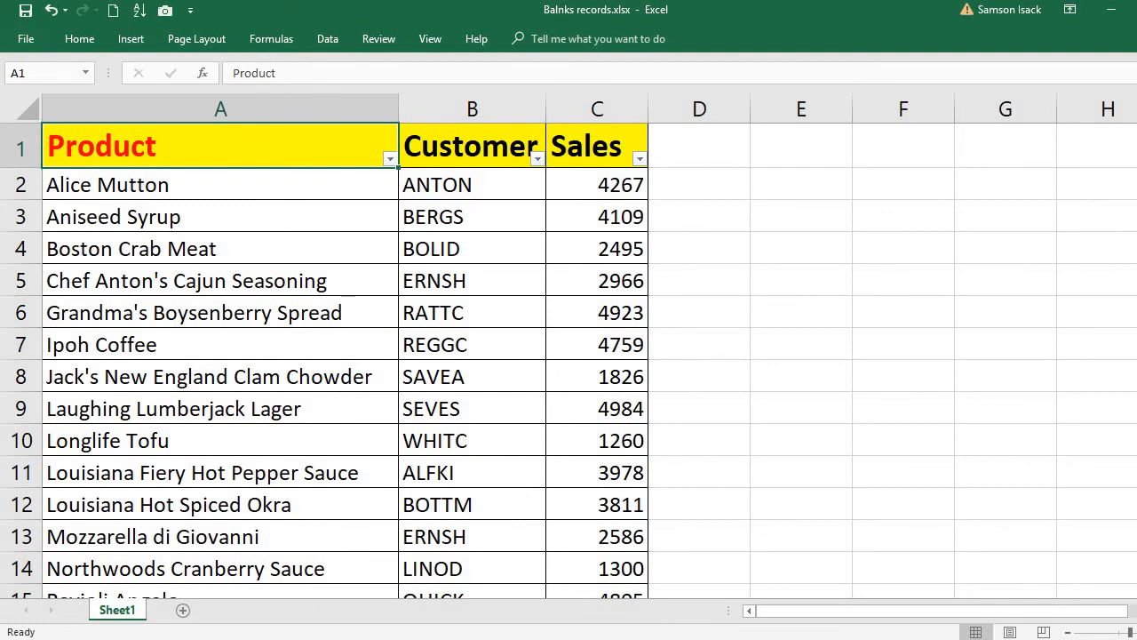
Check the remaining records for blank cells and remove the filter from the header row.
scroll(569, 355, down, 3)
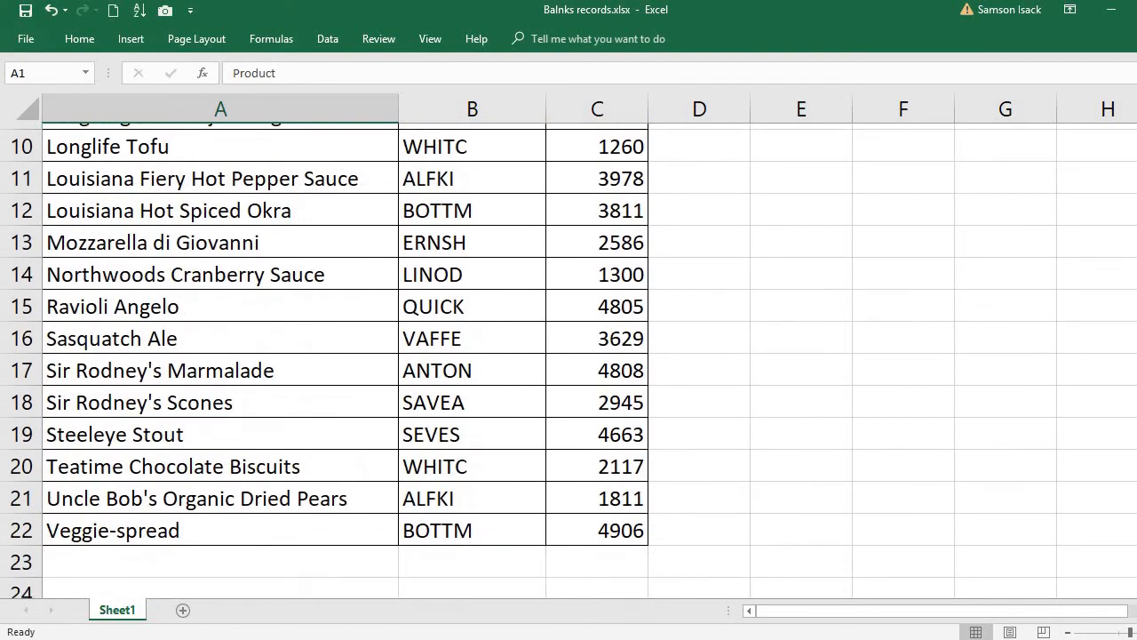
scroll(568, 355, up, 3)
scroll(569, 356, down, 4)
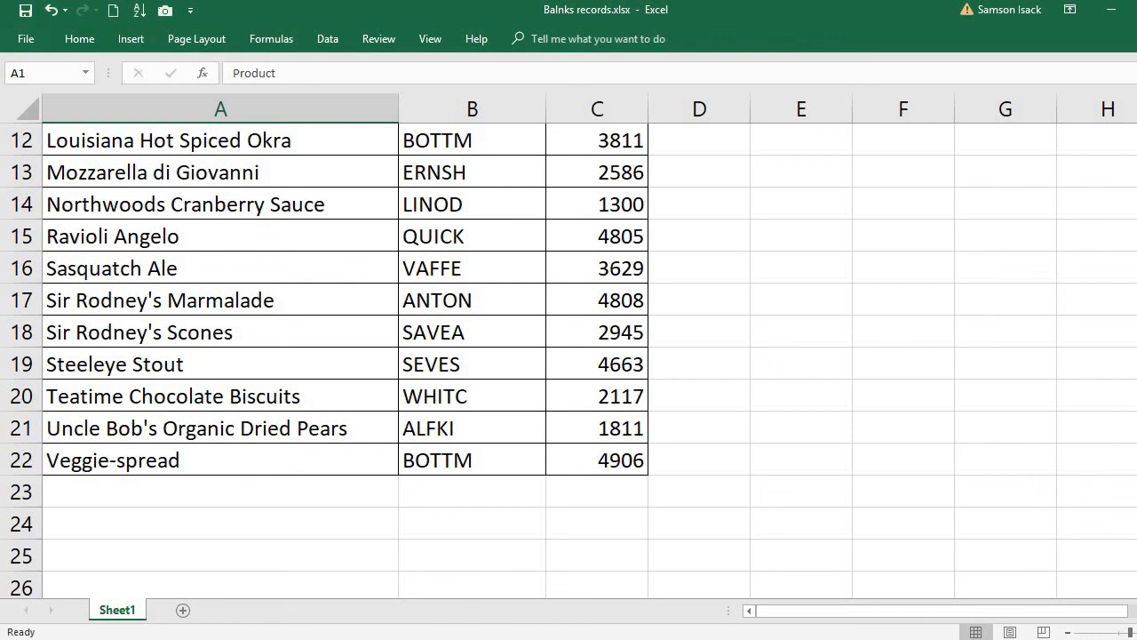
key(ctrl+Home)
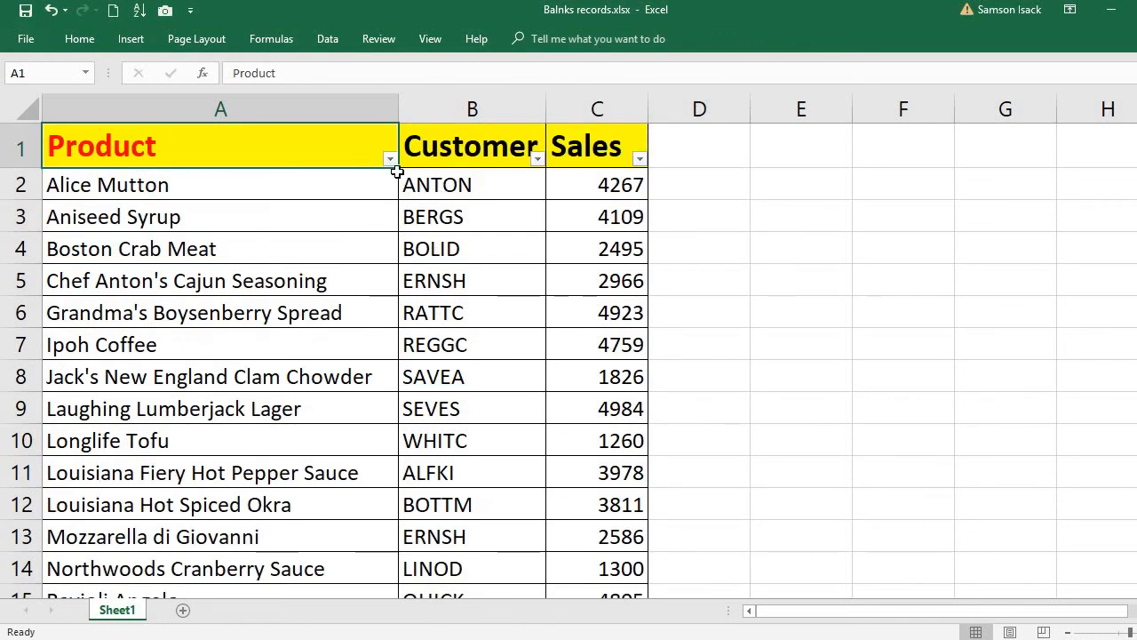
click(324, 42)
click(423, 91)
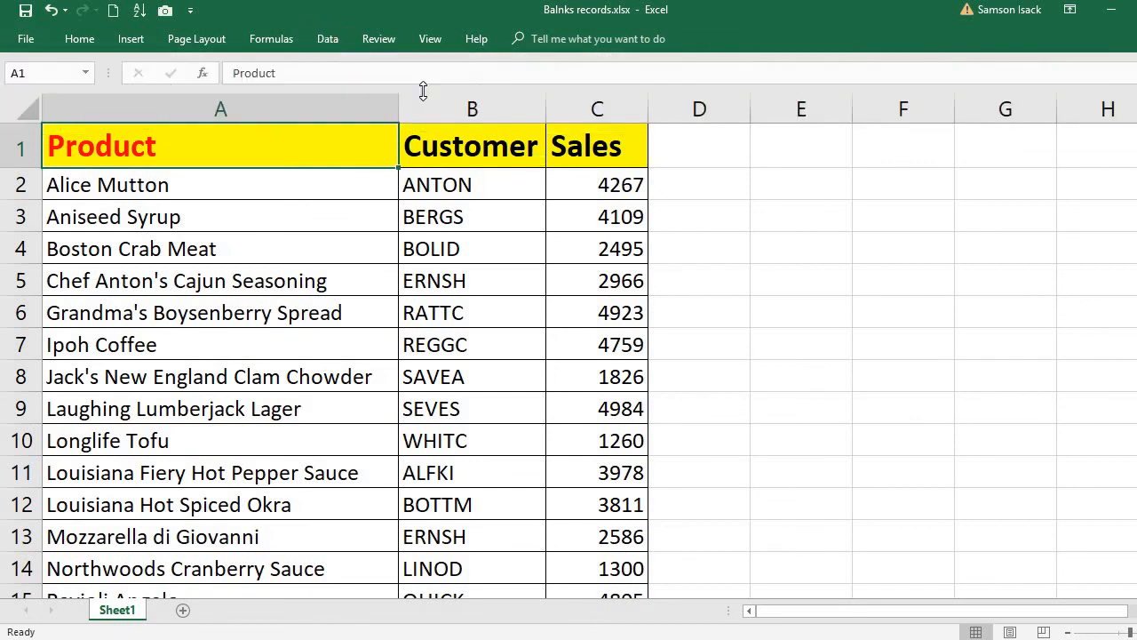
click(482, 409)
mouse_move(1136, 194)
mouse_down()
mouse_move(1136, 409)
mouse_move(1136, 193)
mouse_up()
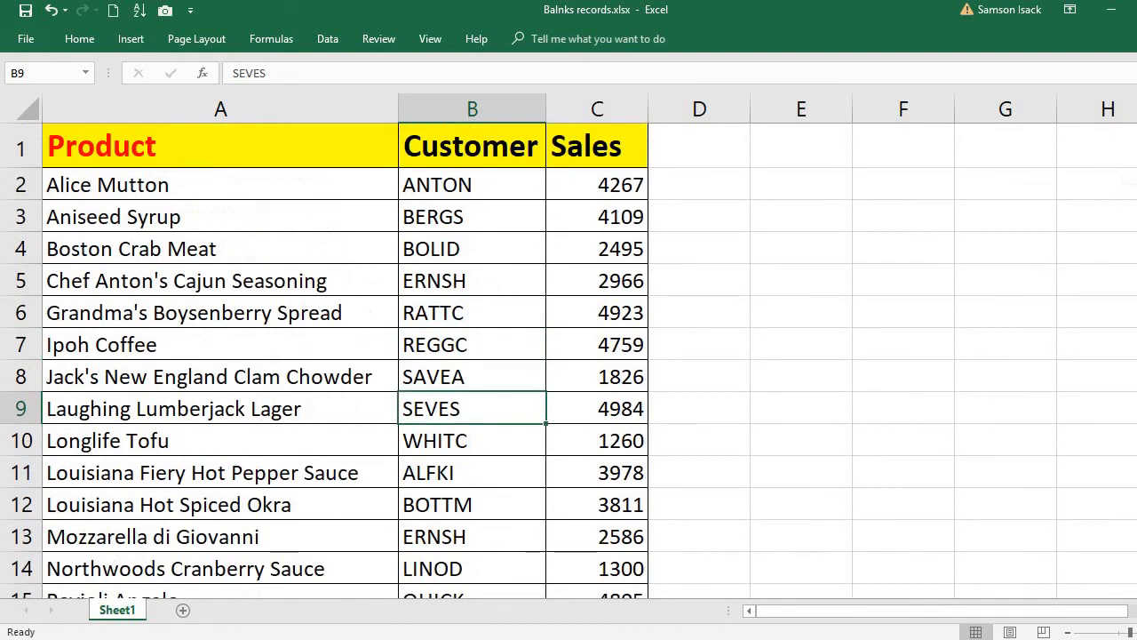